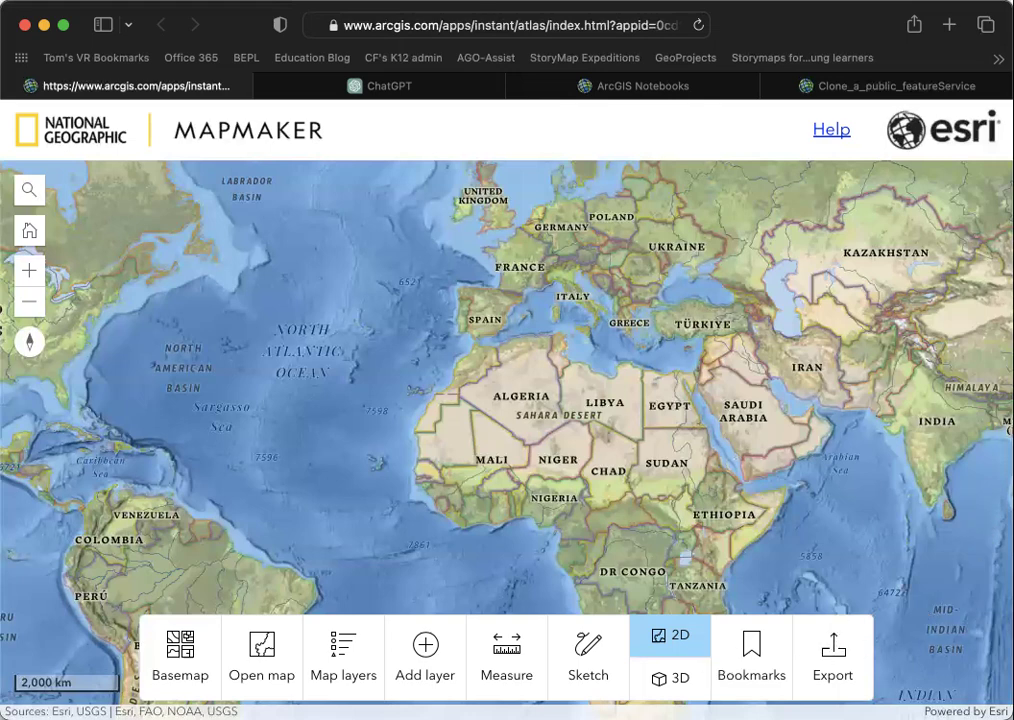
Step: From the Add layer catalogue, open the Oregon Trail layer's full description and select its Description text
{"action": "left_click", "coordinate": [425, 657]}
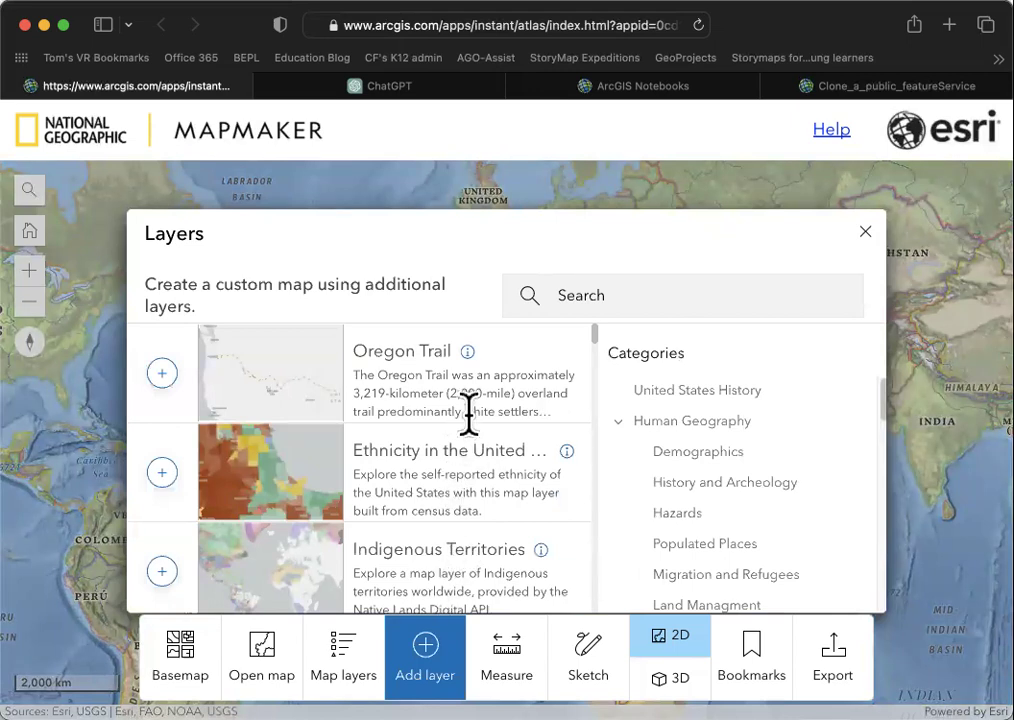
{"action": "left_click", "coordinate": [464, 353]}
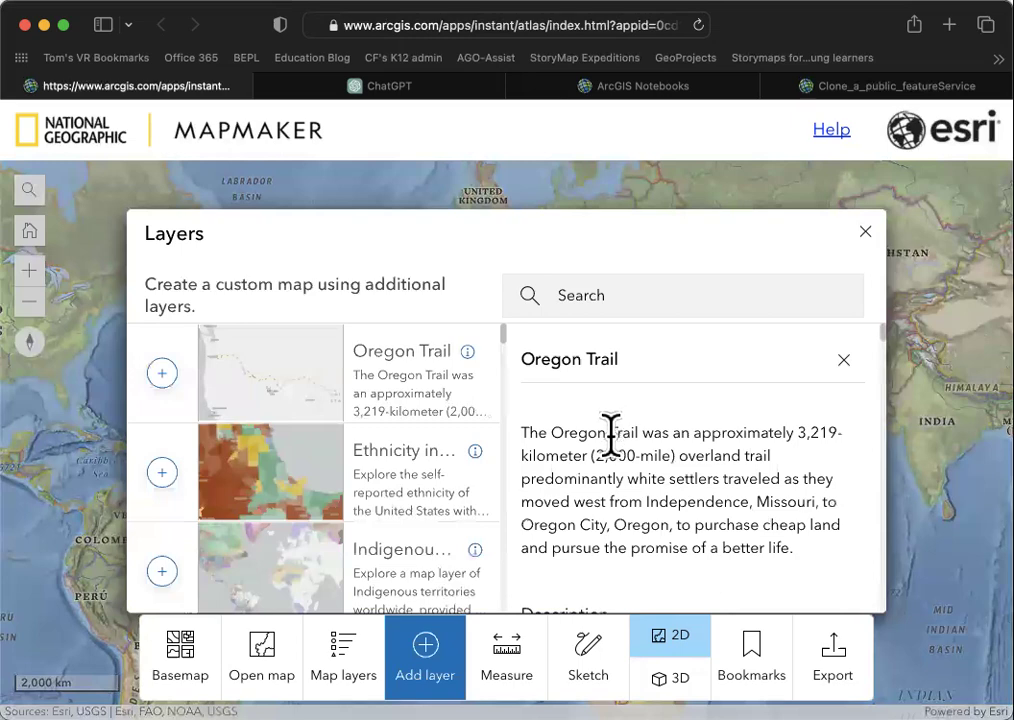
{"action": "scroll", "coordinate": [612, 435], "scroll_direction": "down", "scroll_amount": 5}
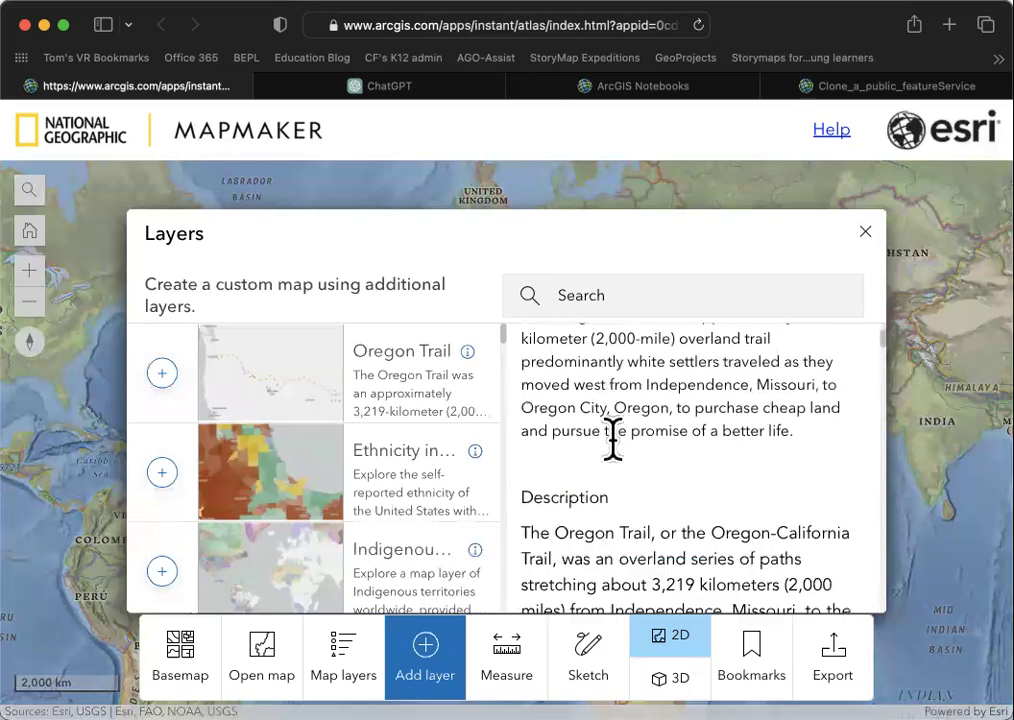
{"action": "scroll", "coordinate": [612, 455], "scroll_direction": "down", "scroll_amount": 12}
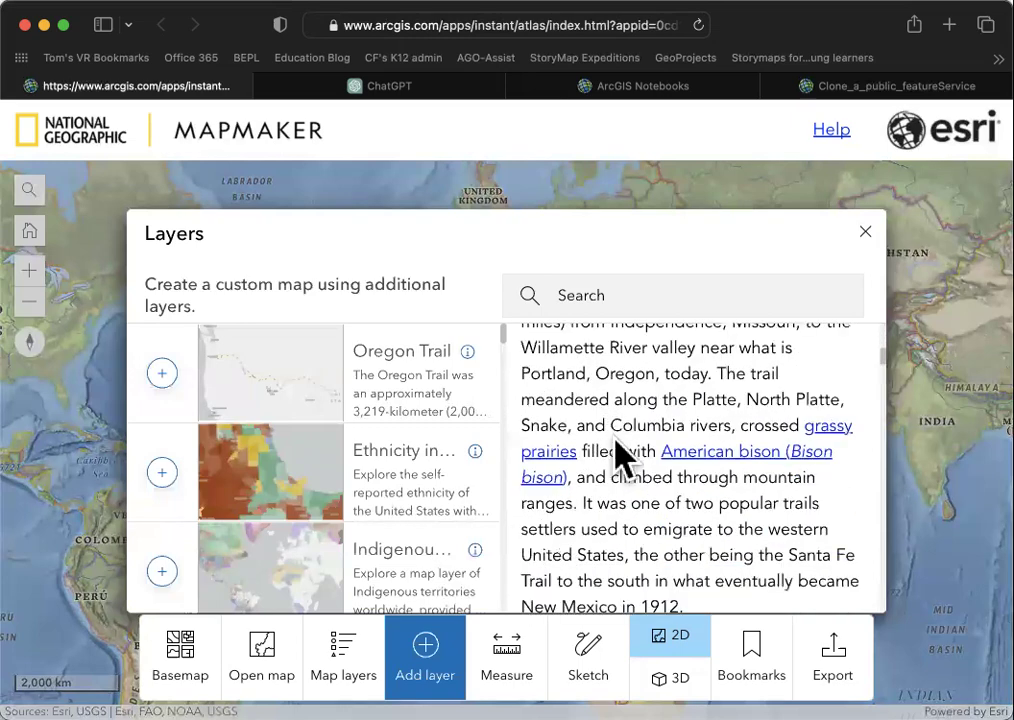
{"action": "scroll", "coordinate": [614, 437], "scroll_direction": "down", "scroll_amount": 8}
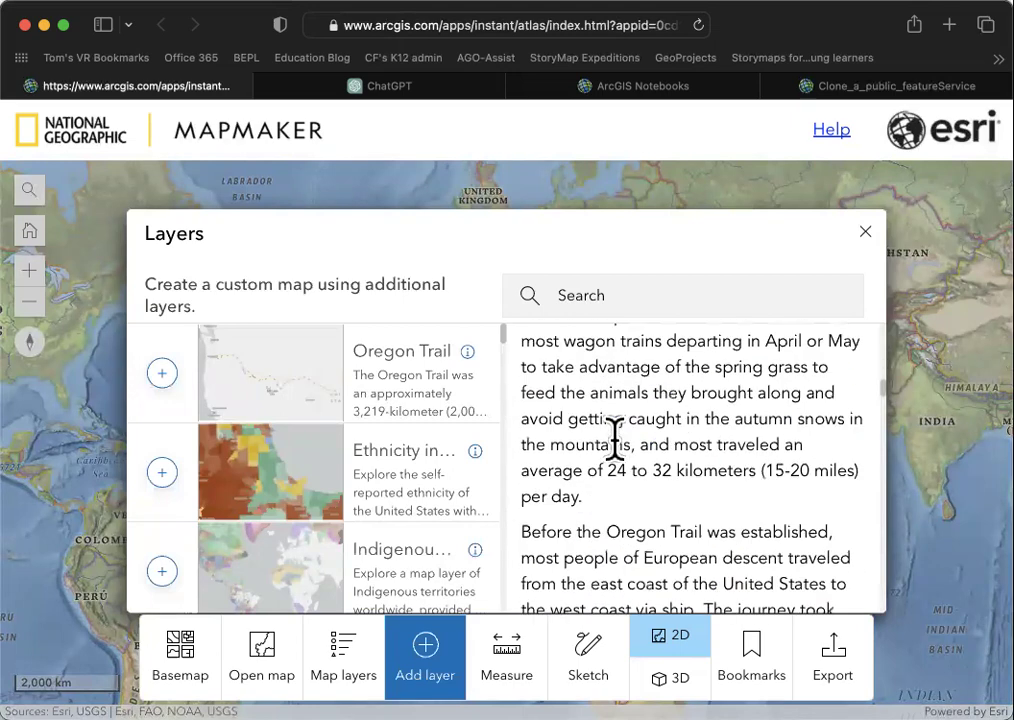
{"action": "scroll", "coordinate": [614, 437], "scroll_direction": "up", "scroll_amount": 12}
{"action": "scroll", "coordinate": [614, 437], "scroll_direction": "up", "scroll_amount": 10}
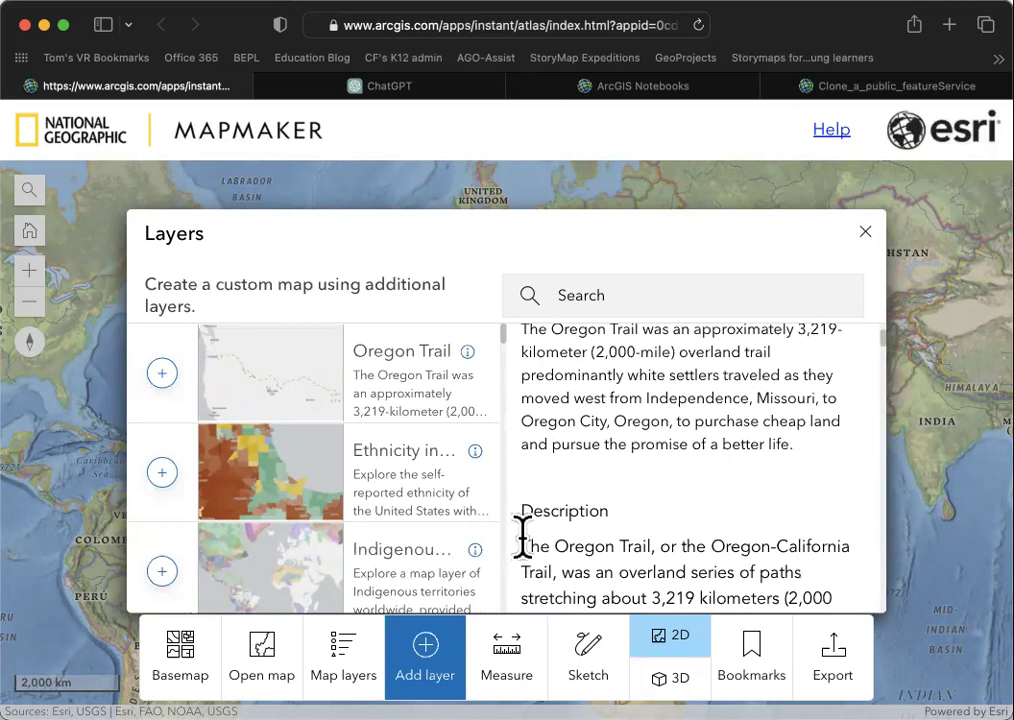
{"action": "left_click_drag", "start_coordinate": [522, 538], "coordinate": [643, 486]}
{"action": "scroll", "coordinate": [644, 490], "scroll_direction": "up", "scroll_amount": 2}
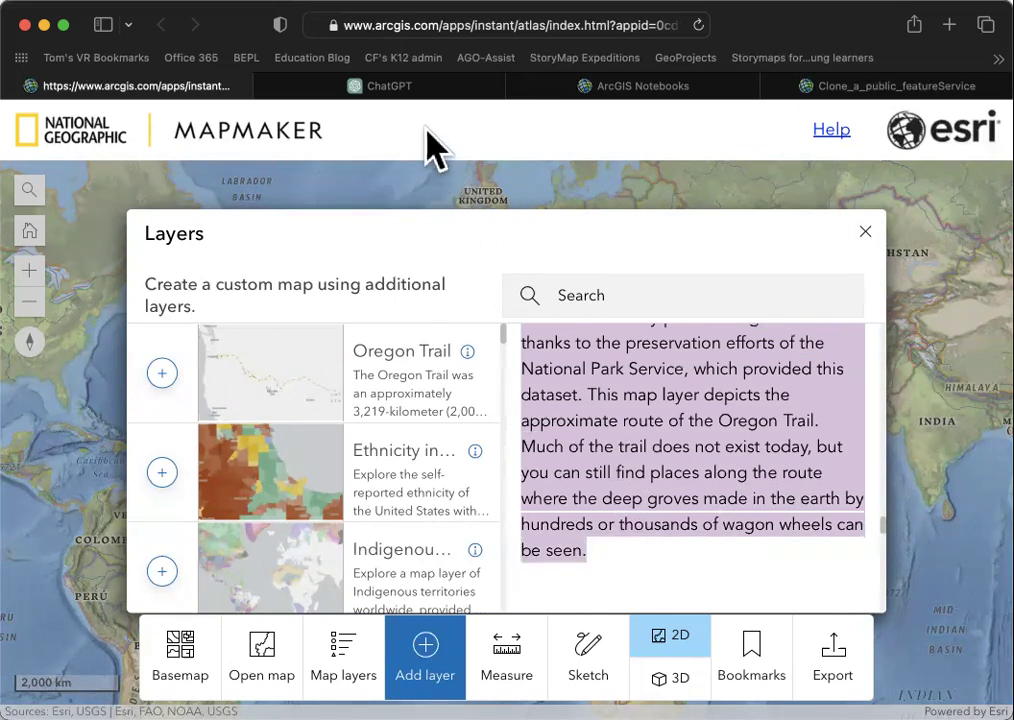
Step: Switch to ChatGPT and put the cursor in a new GPT-3.5 chat's message box
{"action": "left_click", "coordinate": [398, 86]}
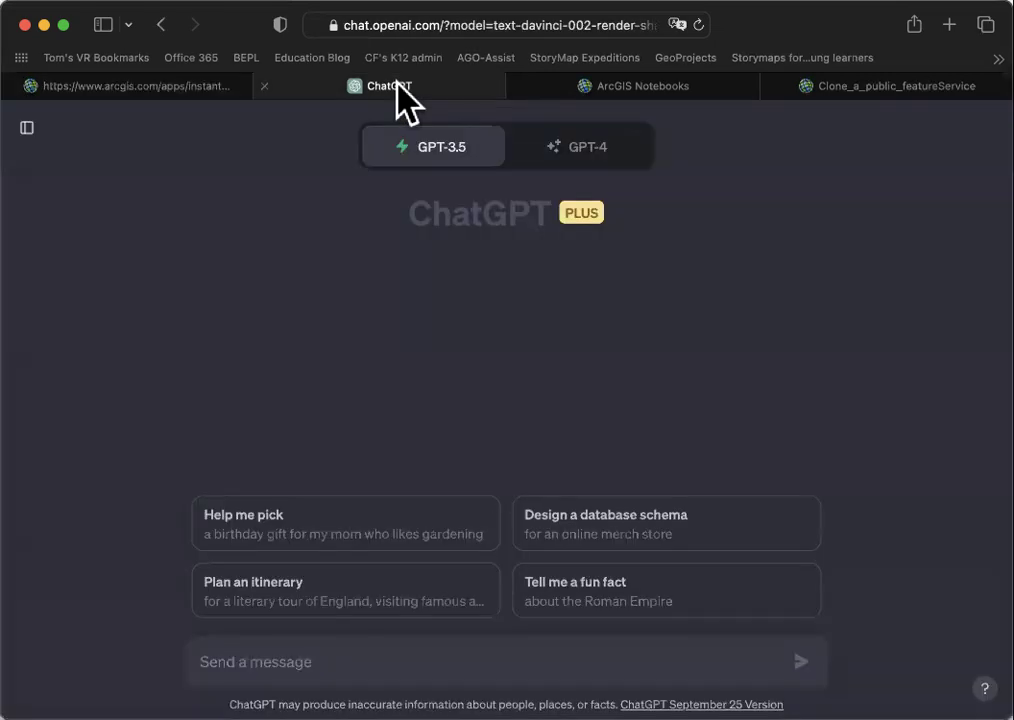
{"action": "mouse_move", "coordinate": [423, 148]}
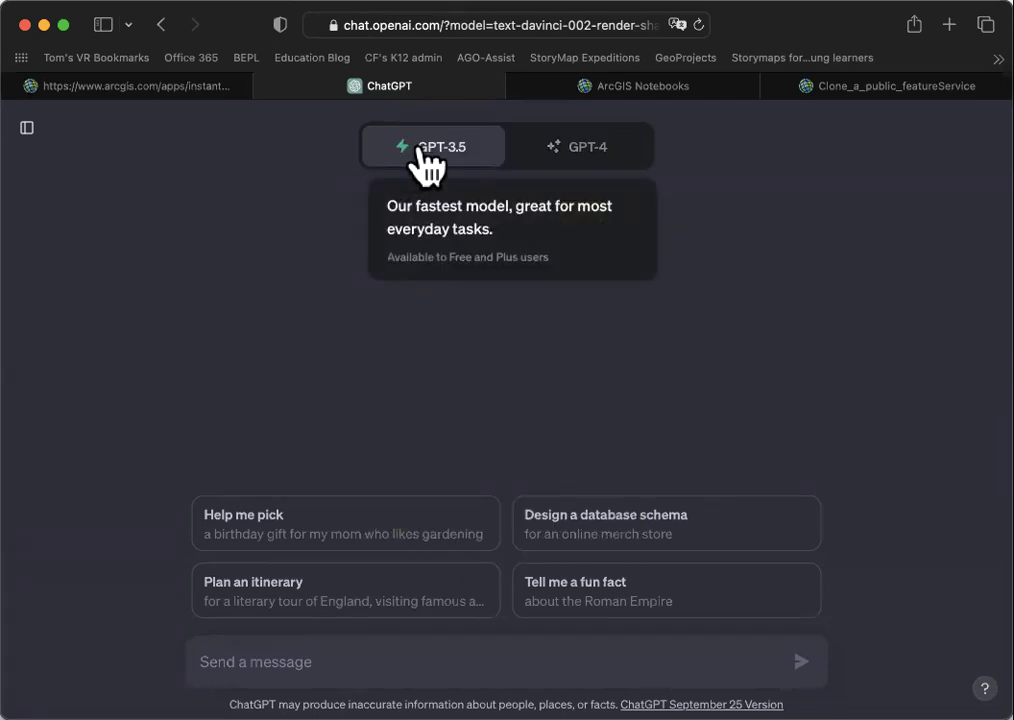
{"action": "left_click", "coordinate": [318, 663]}
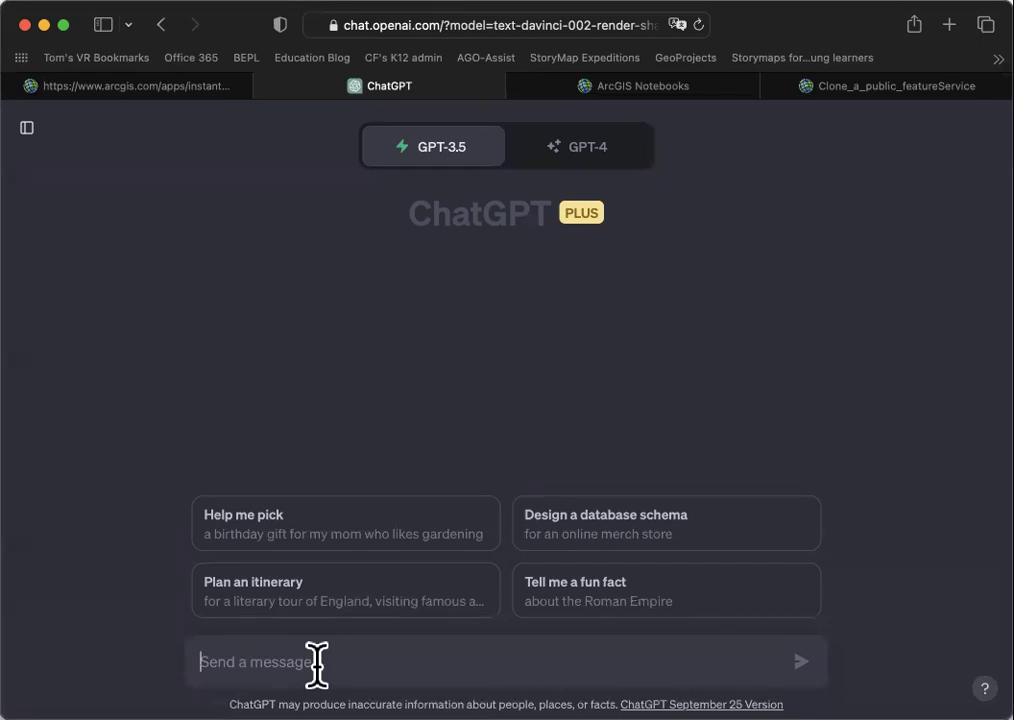
Step: Type the prompt asking, as a middle school history teacher, for a 15-minute inquiry lesson plan
{"action": "type", "text": "You are a "}
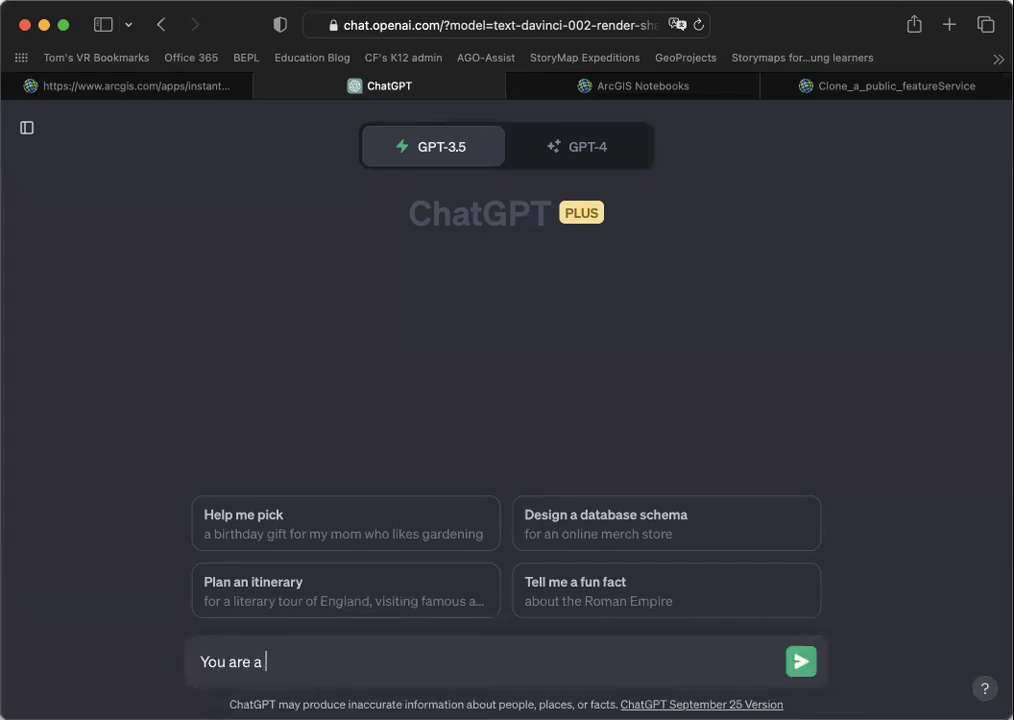
{"action": "type", "text": "middle scho"}
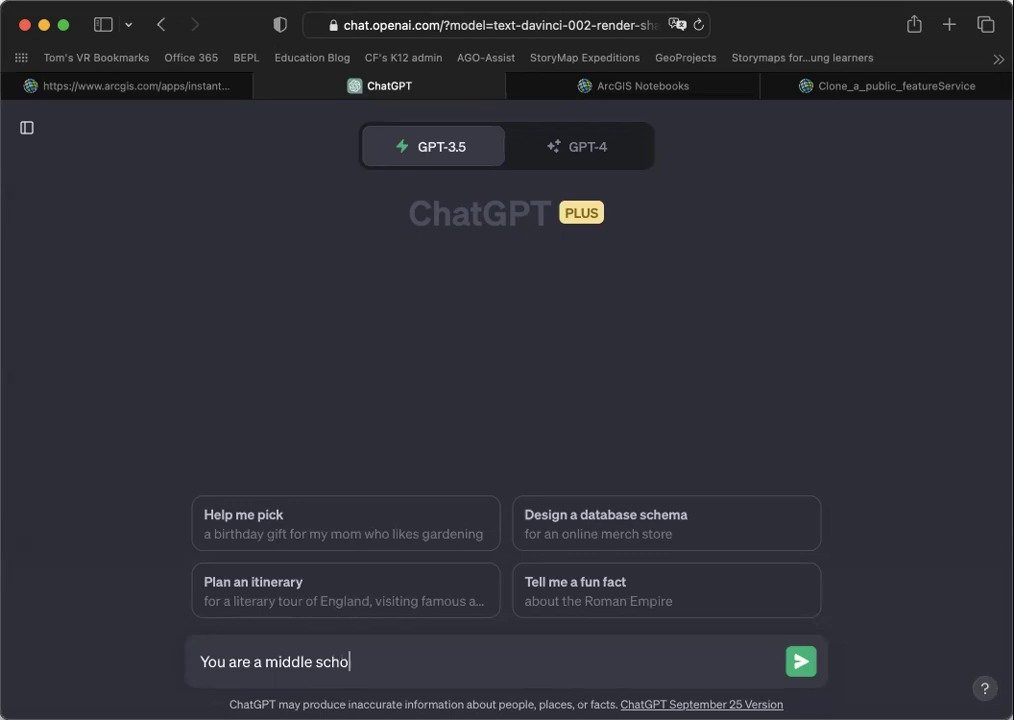
{"action": "type", "text": "ol history tea"}
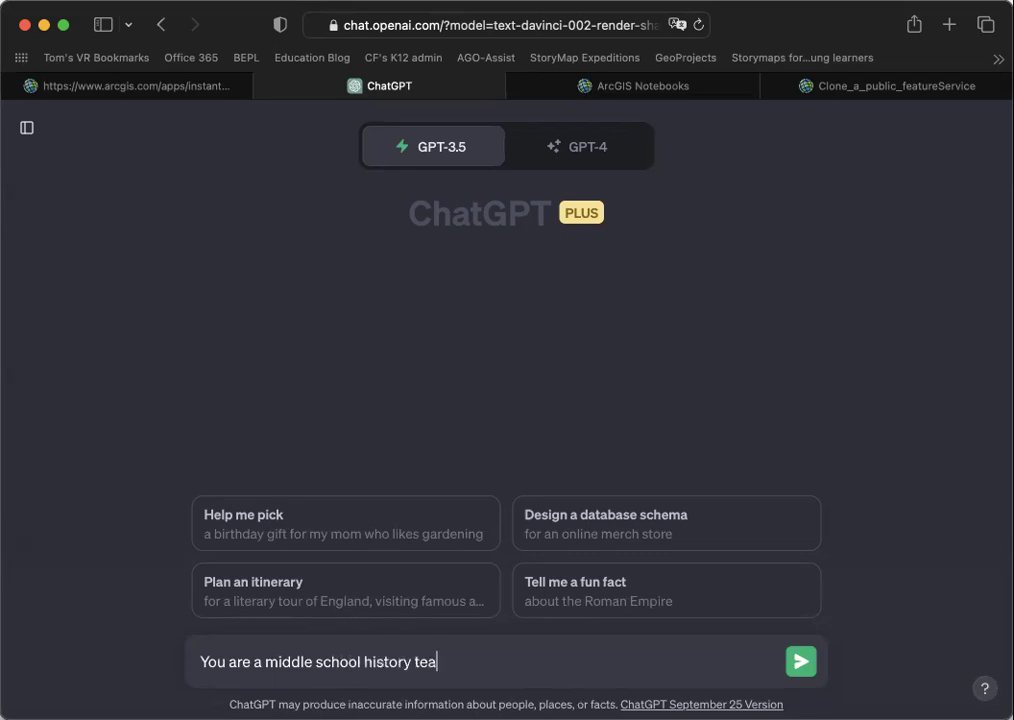
{"action": "type", "text": "cher and need a"}
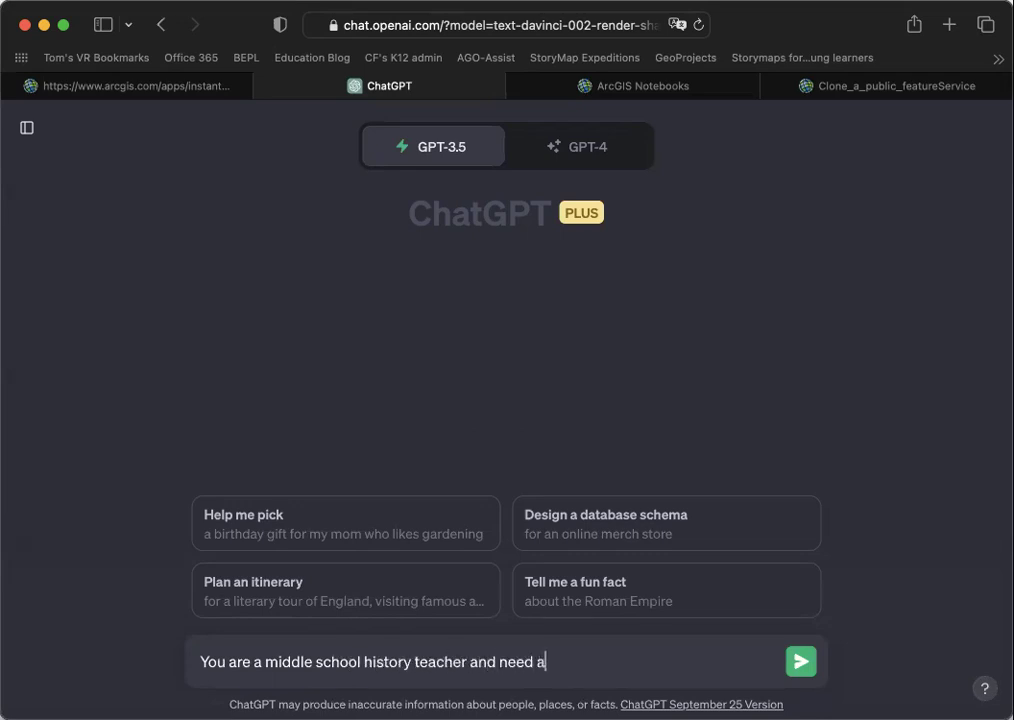
{"action": "type", "text": " 15 minute lesson plan"}
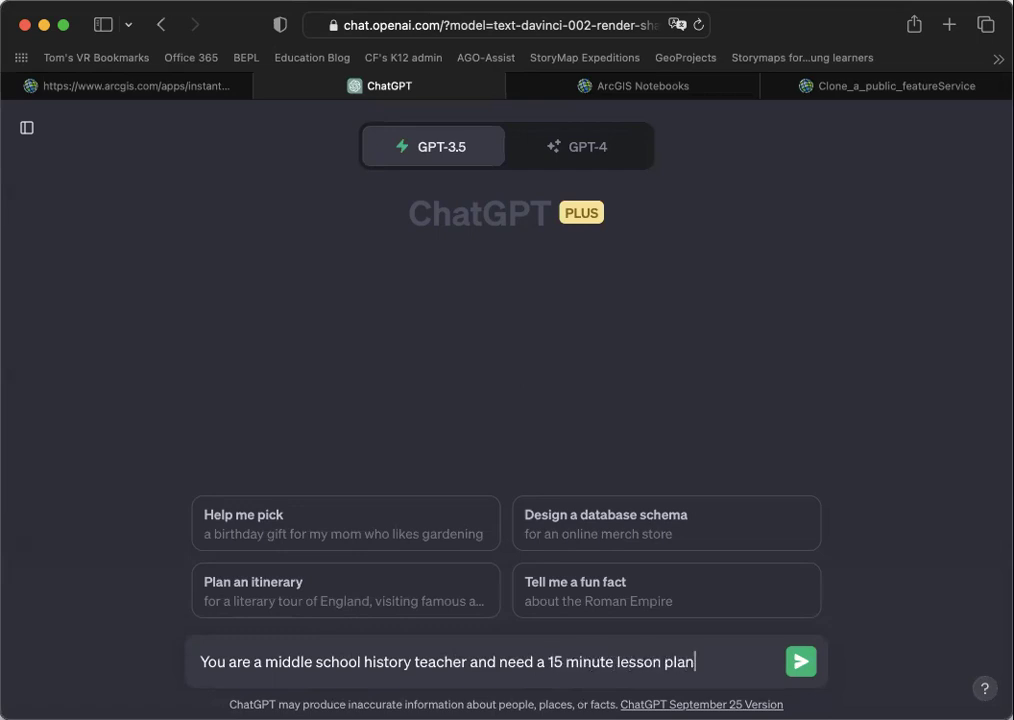
{"action": "type", "text": " using an inquiry"}
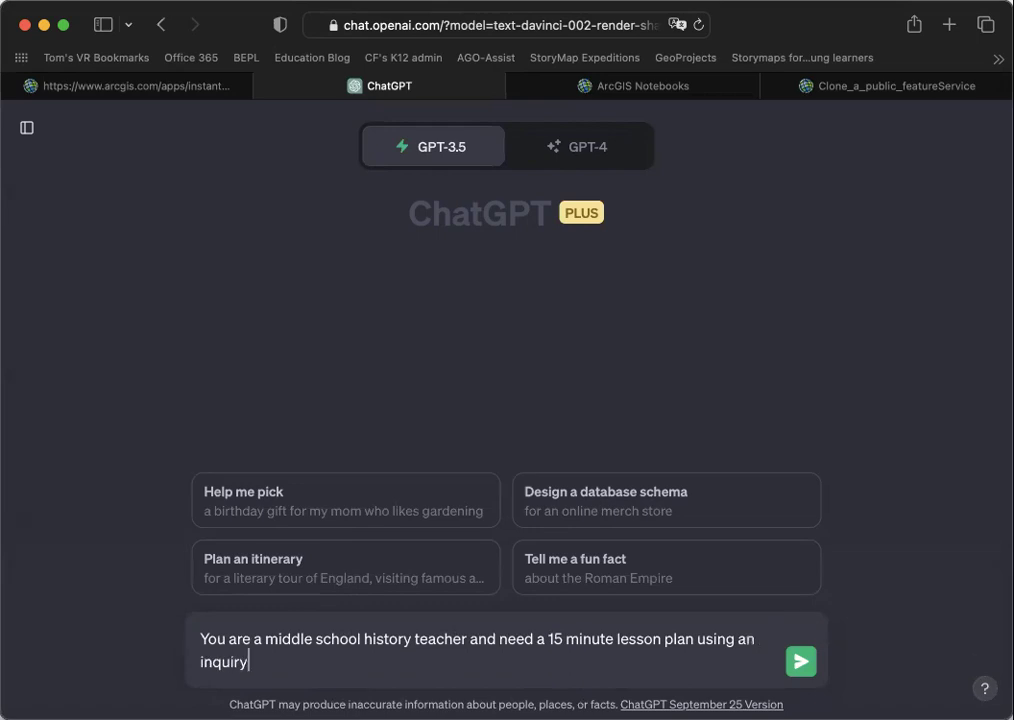
{"action": "type", "text": " process pedagog"}
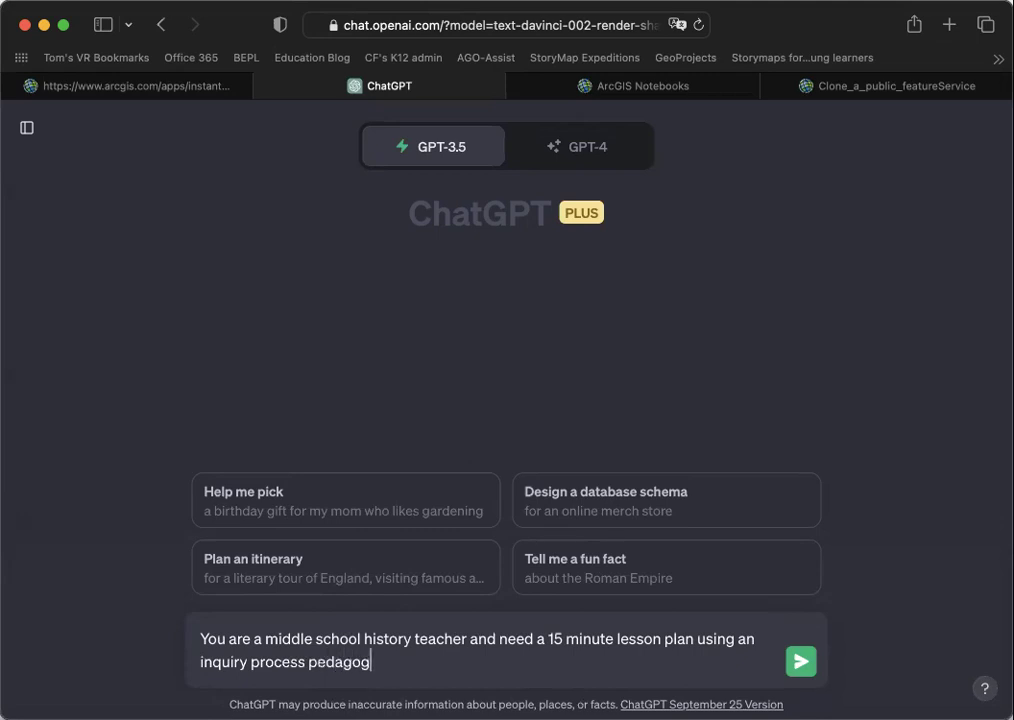
{"action": "type", "text": "ical model"}
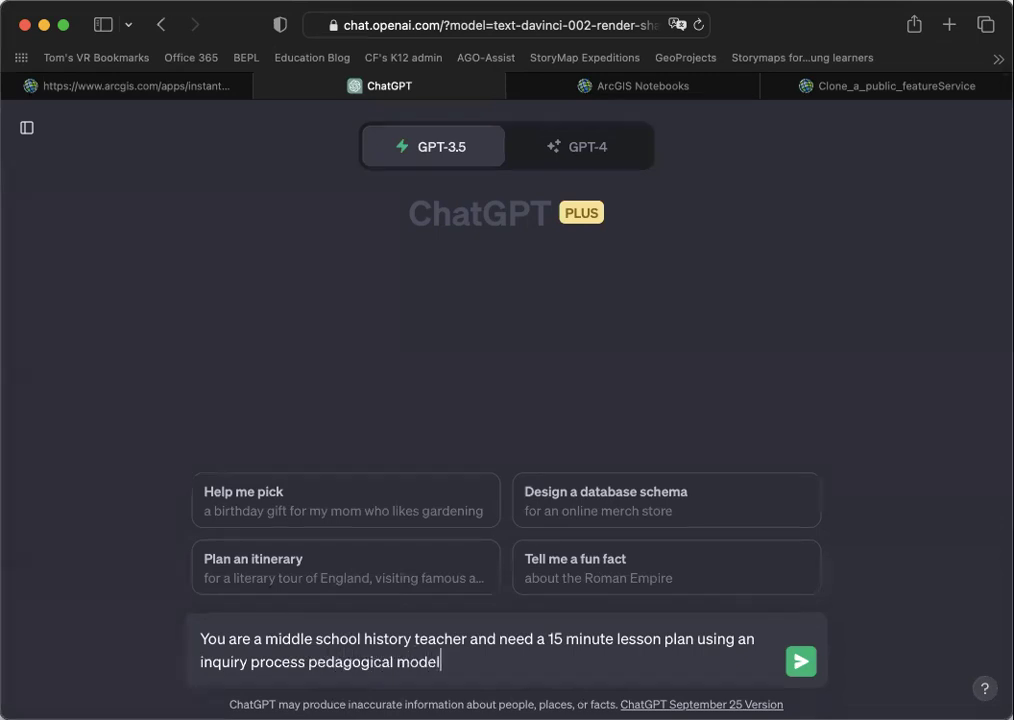
{"action": "type", "text": ".  Also provide"}
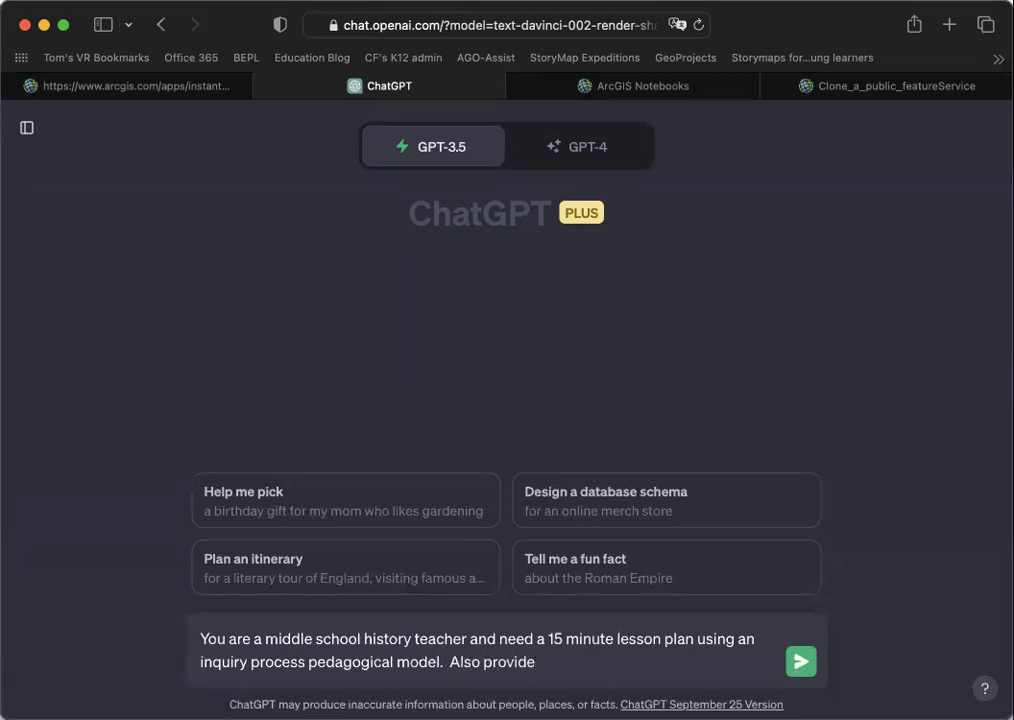
{"action": "type", "text": " a 10 question m"}
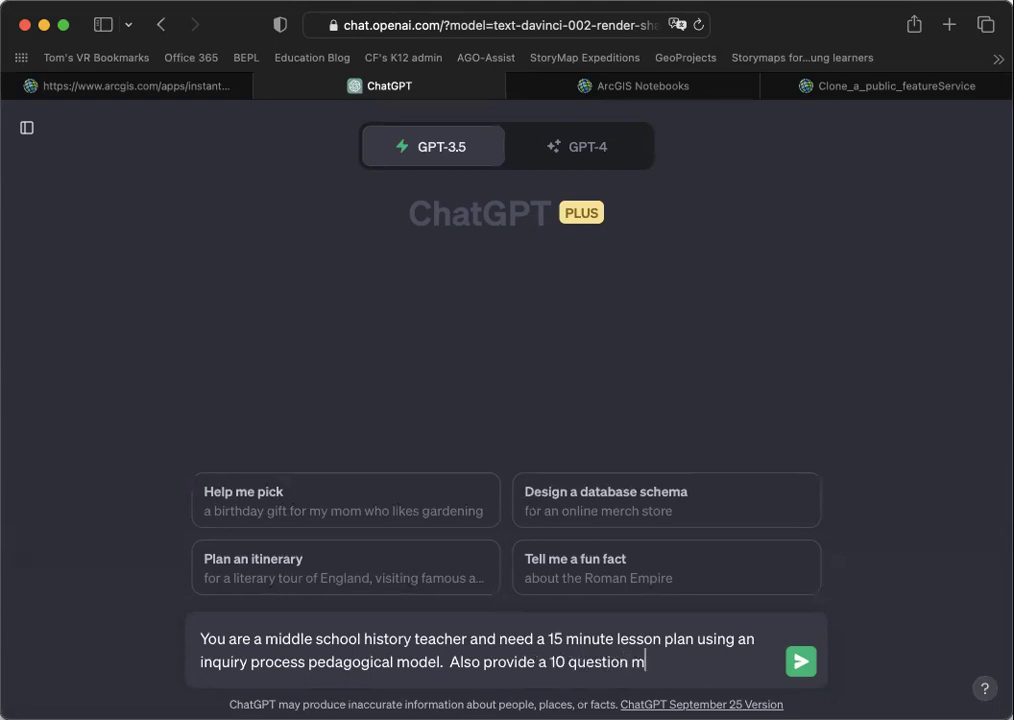
{"action": "type", "text": "ultiple choic"}
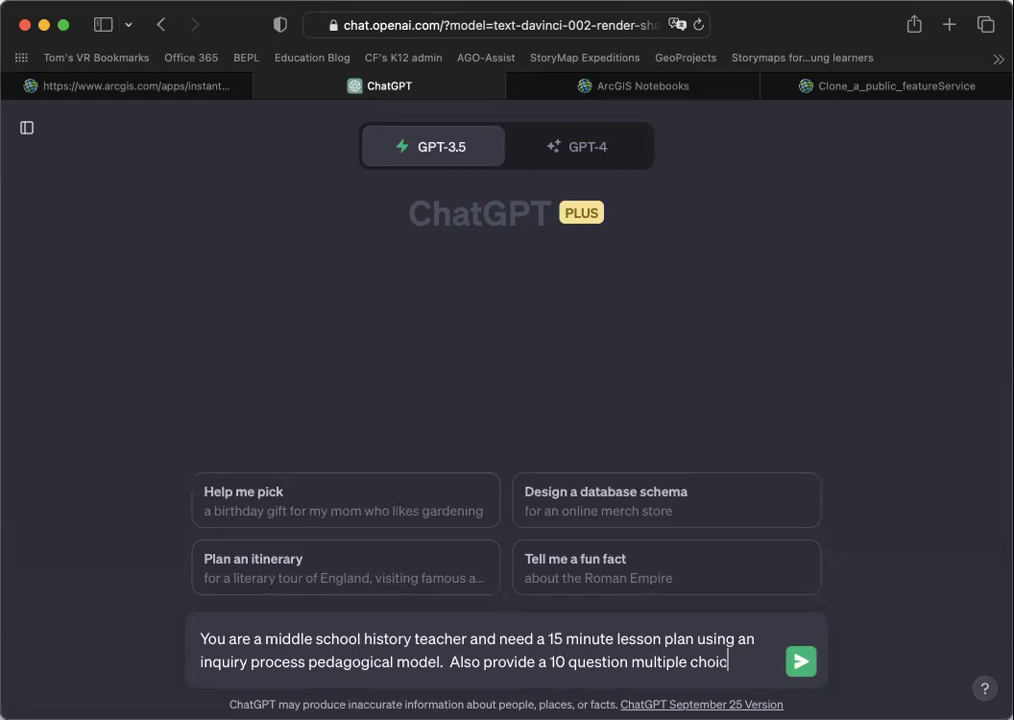
{"action": "type", "text": "e quiz aro"}
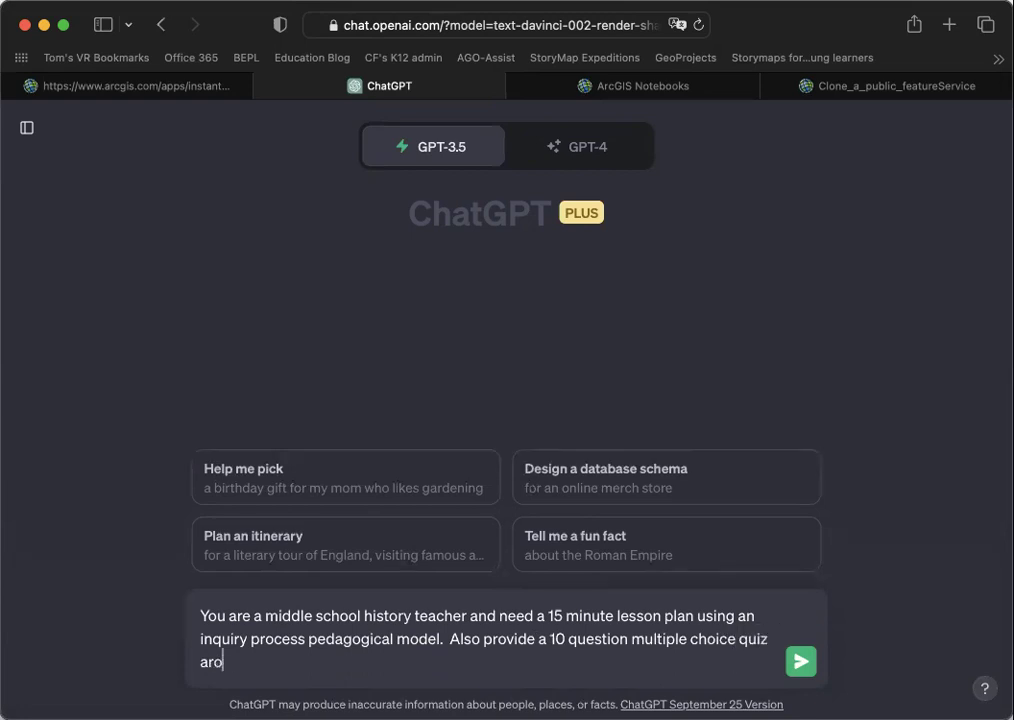
{"action": "type", "text": "und the following "}
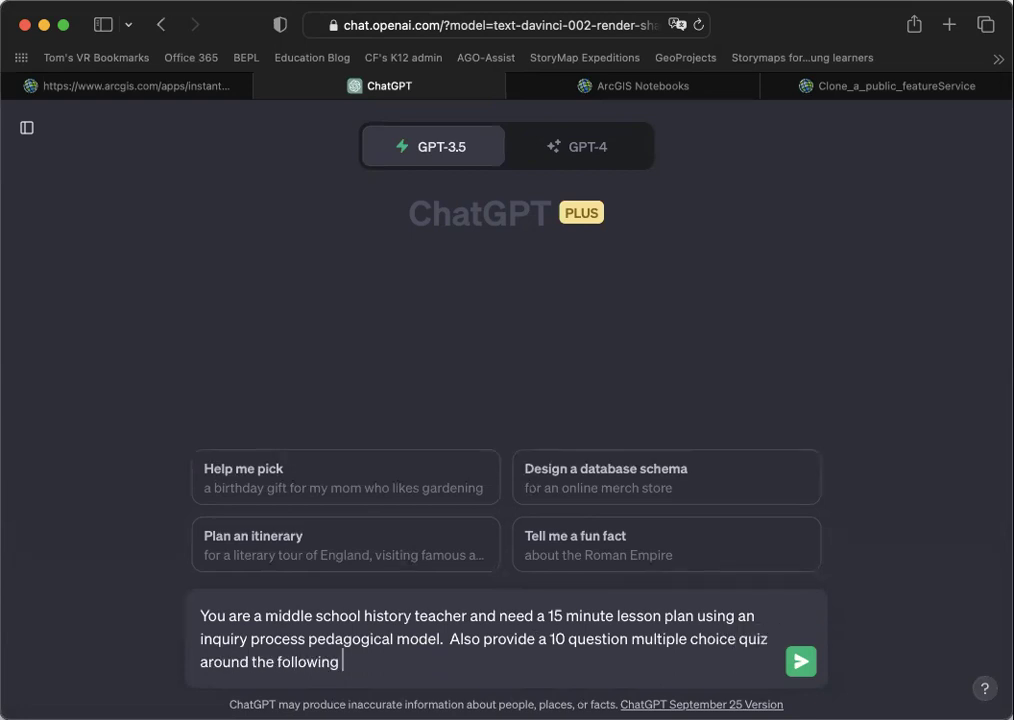
{"action": "type", "text": "content.  The lesson an"}
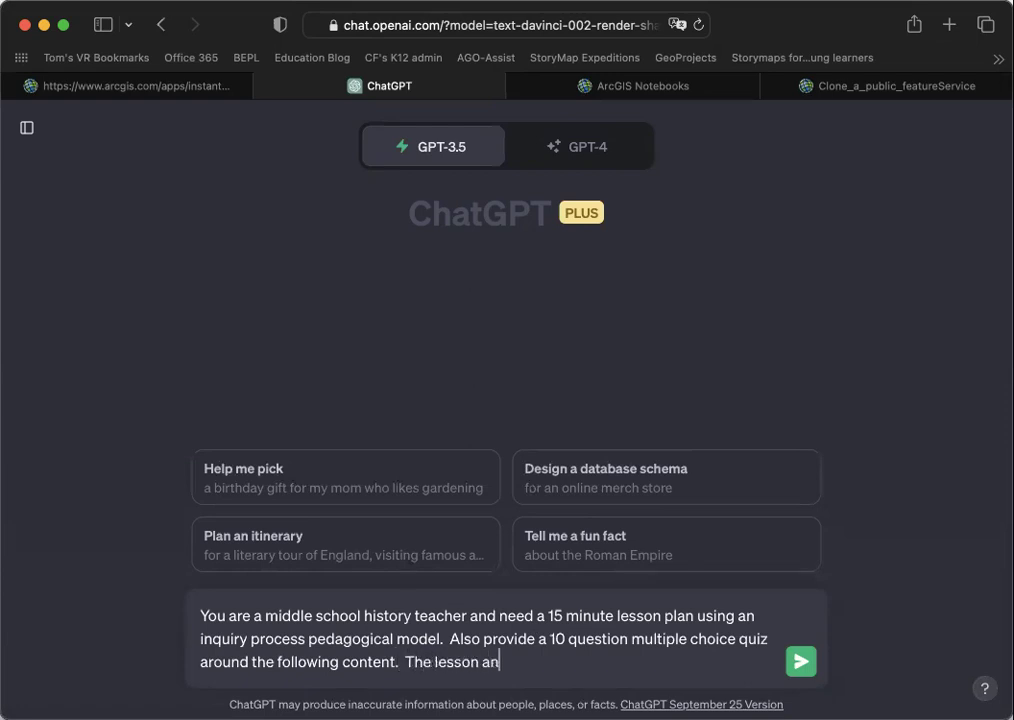
{"action": "type", "text": "d assessment should "}
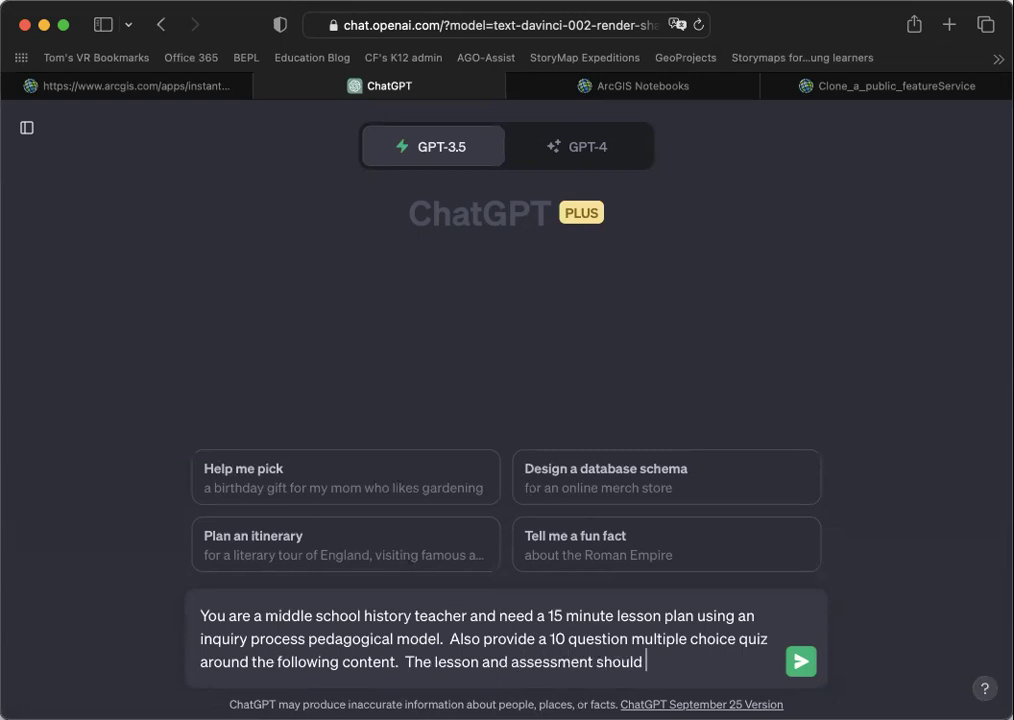
{"action": "type", "text": "be use the "}
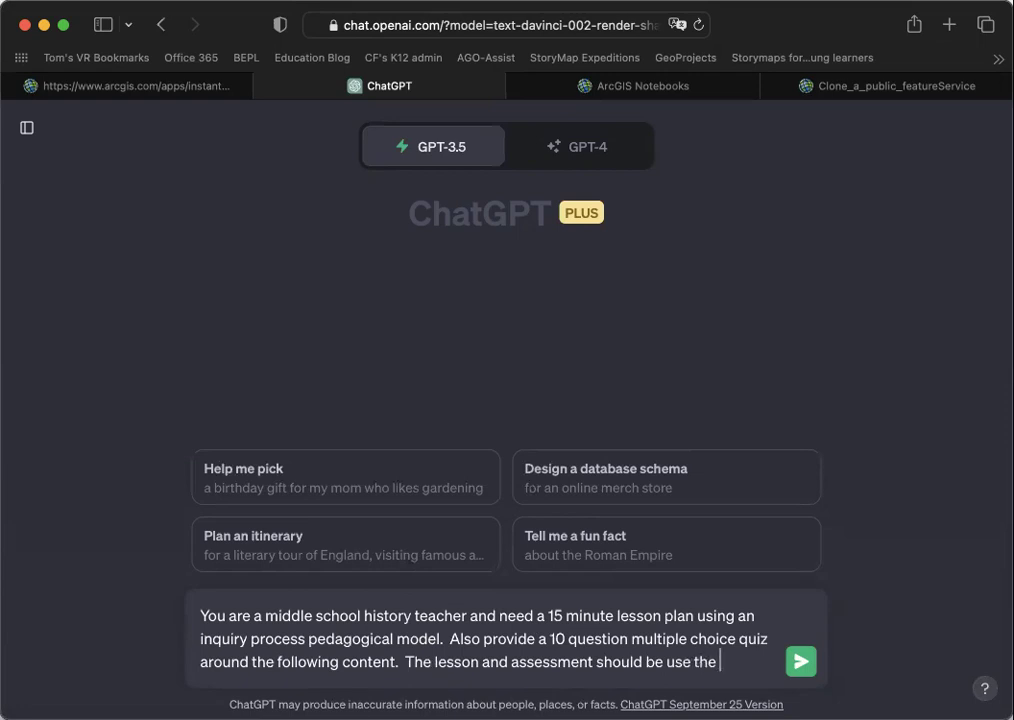
{"action": "type", "text": "content below"}
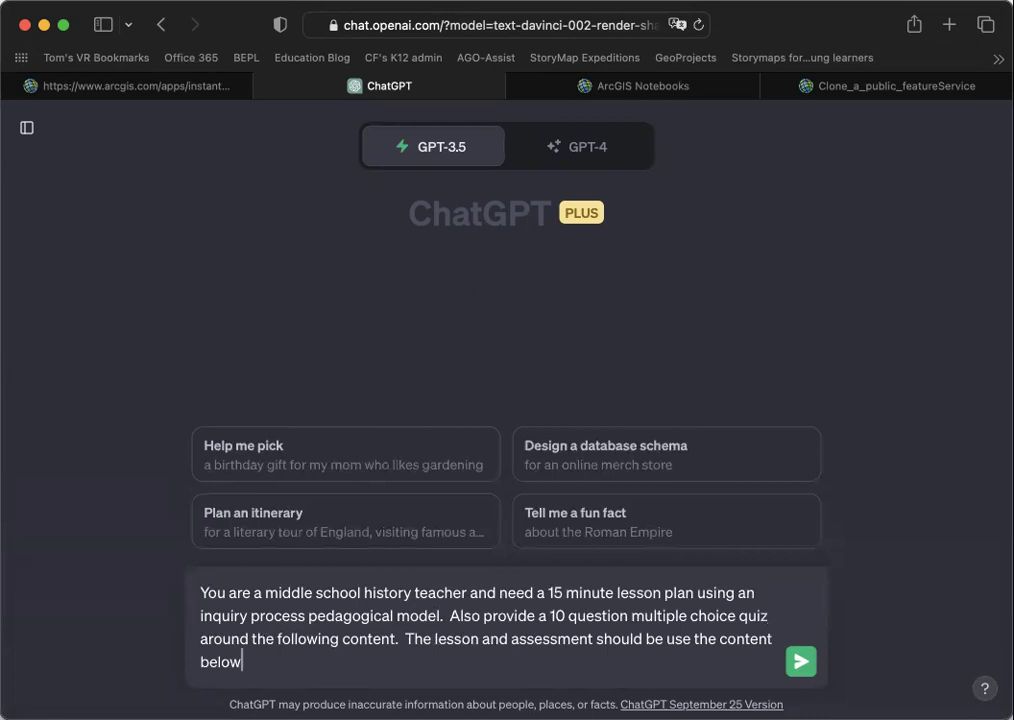
{"action": "type", "text": " as it is presented "}
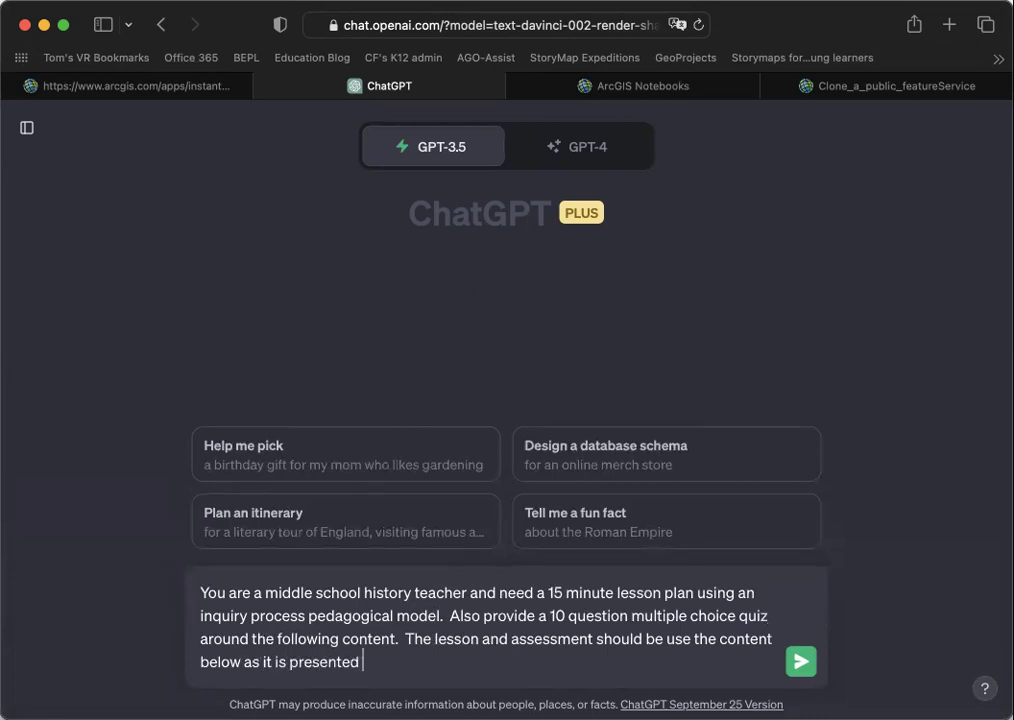
{"action": "type", "text": "in an interac"}
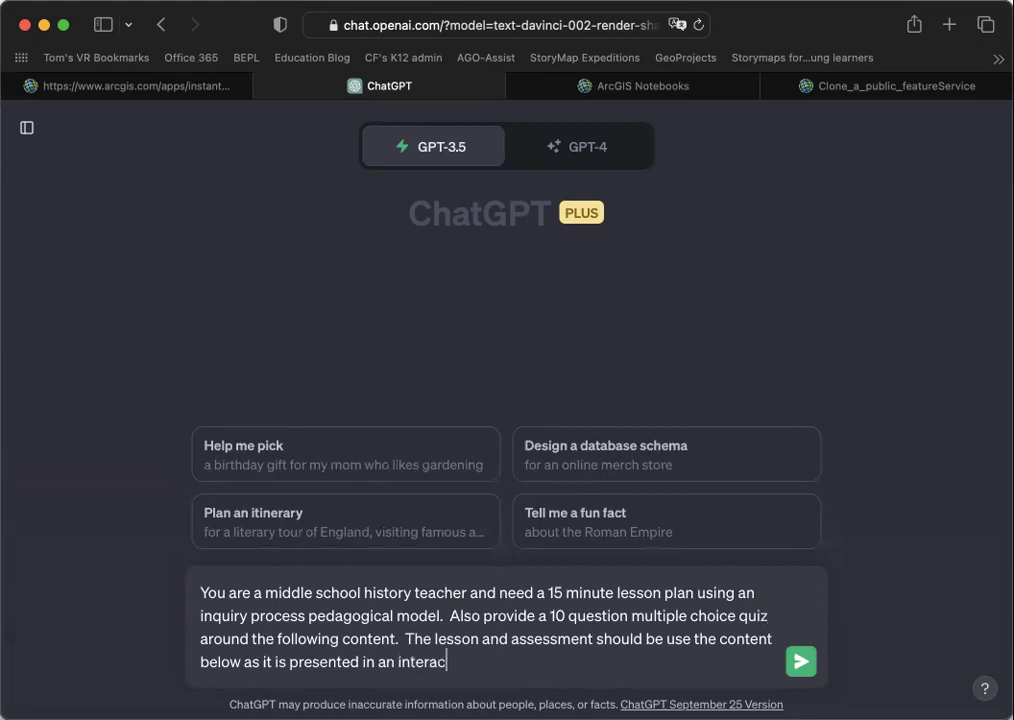
{"action": "type", "text": "tive map."}
{"action": "key", "text": "super+v"}
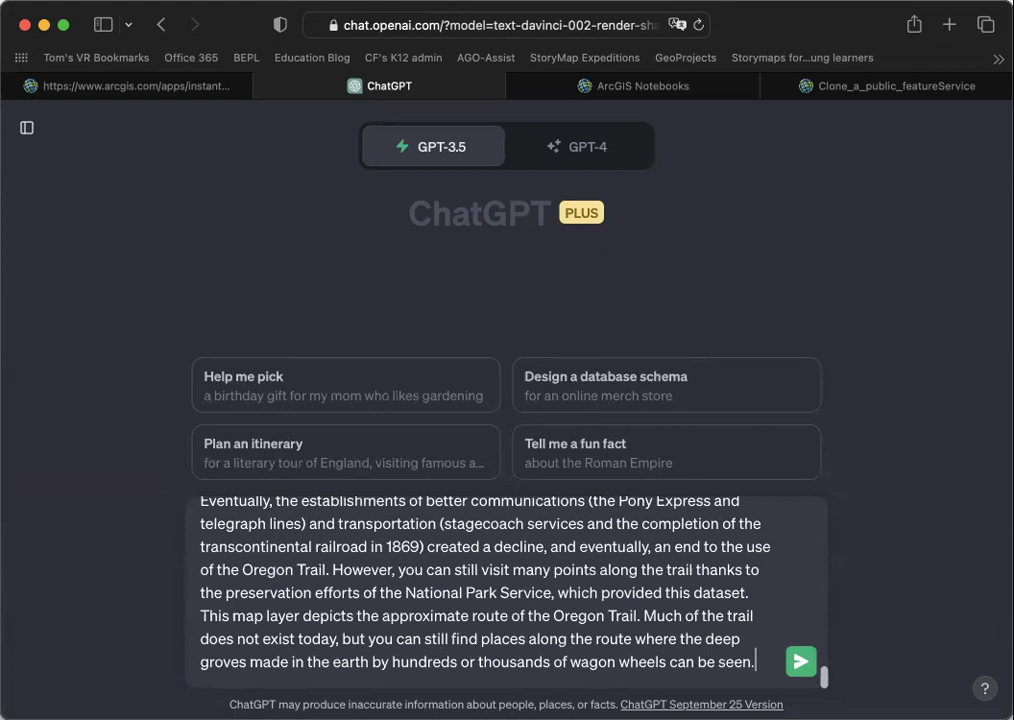
{"action": "scroll", "coordinate": [317, 552], "scroll_direction": "up", "scroll_amount": 10}
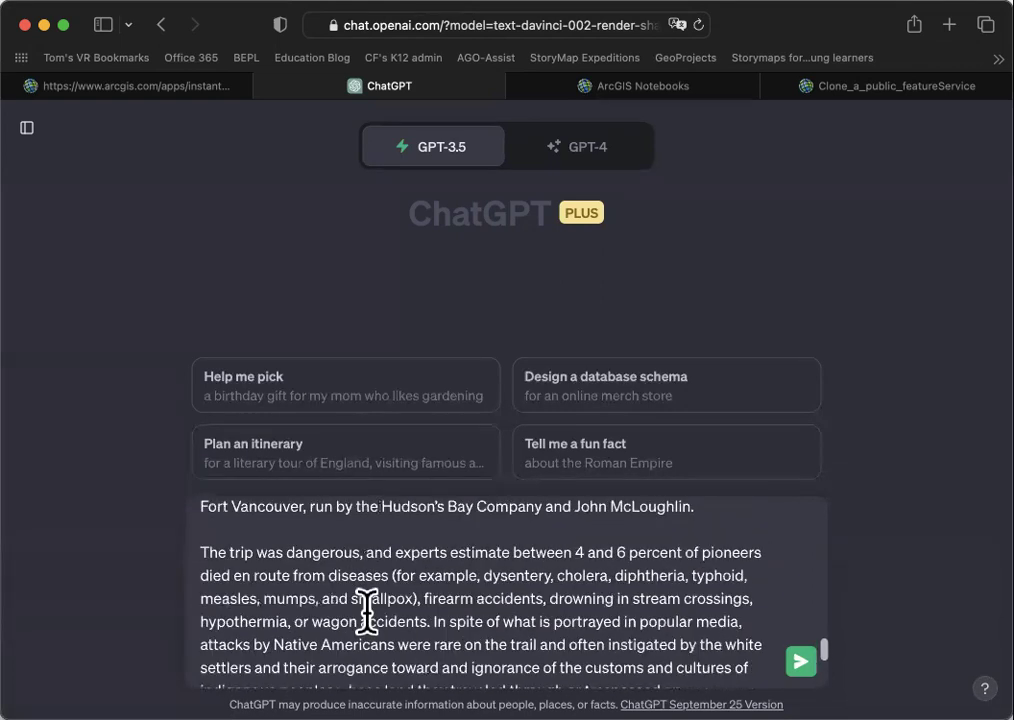
{"action": "scroll", "coordinate": [367, 611], "scroll_direction": "up", "scroll_amount": 10}
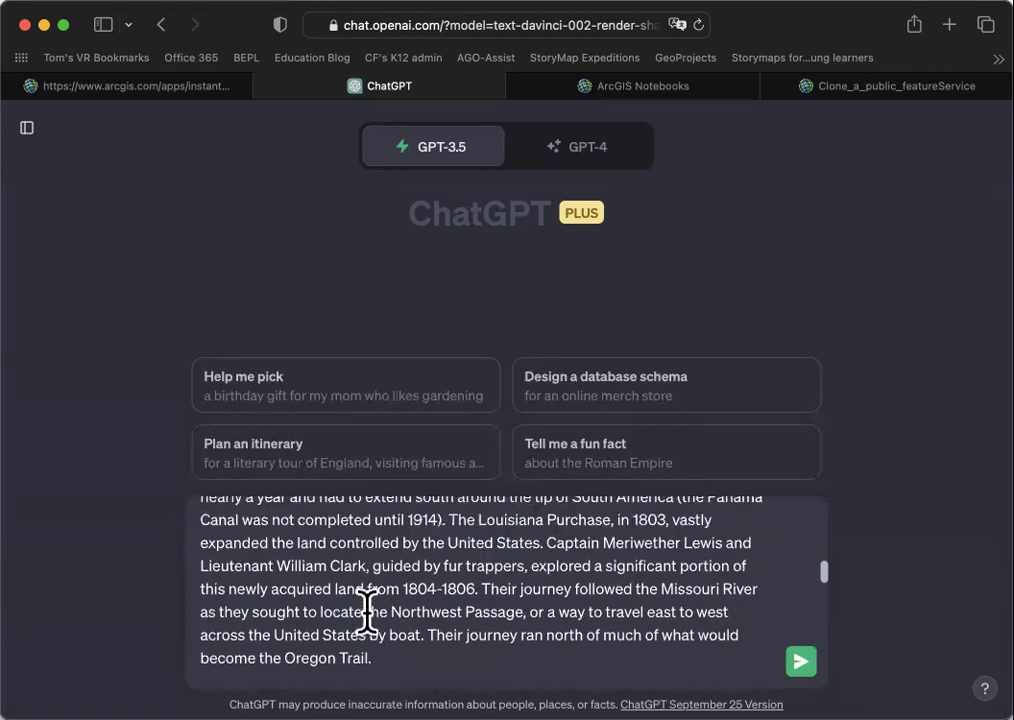
{"action": "scroll", "coordinate": [367, 611], "scroll_direction": "up", "scroll_amount": 10}
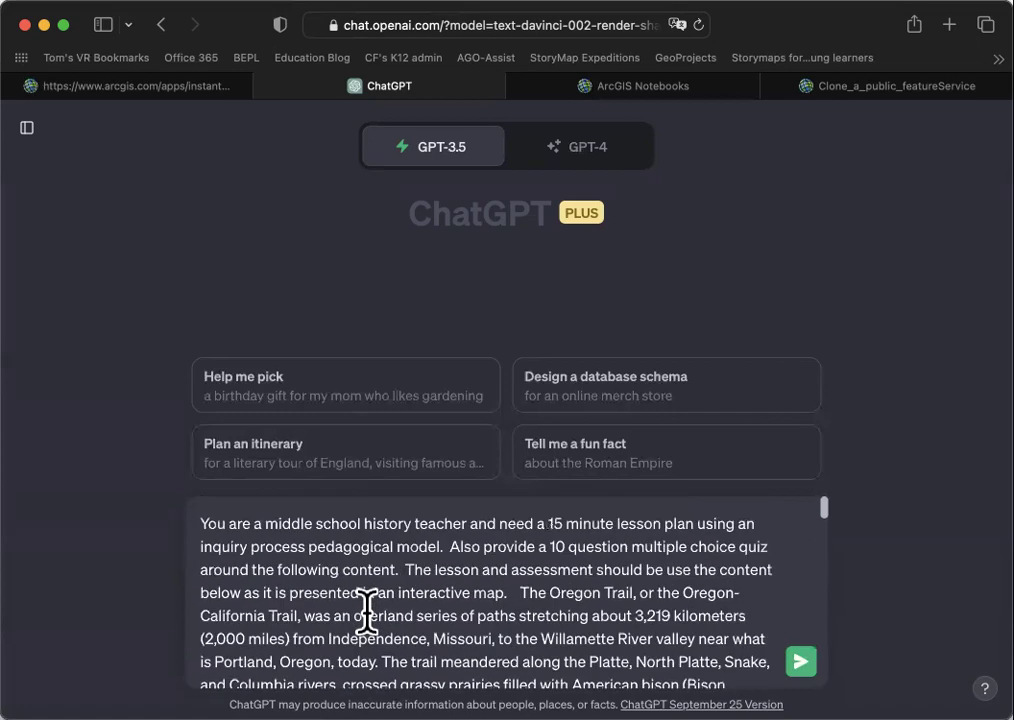
{"action": "scroll", "coordinate": [367, 611], "scroll_direction": "down", "scroll_amount": 20}
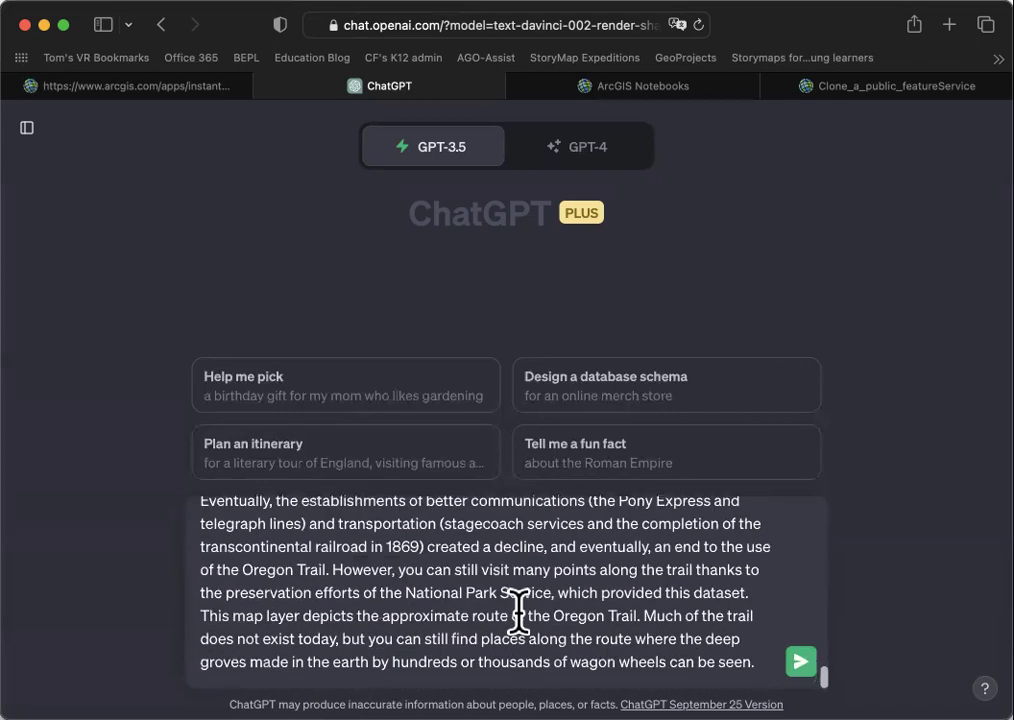
Step: Send the request and read through the timed lesson plan and 10-question Oregon Trail Quiz
{"action": "left_click", "coordinate": [800, 661]}
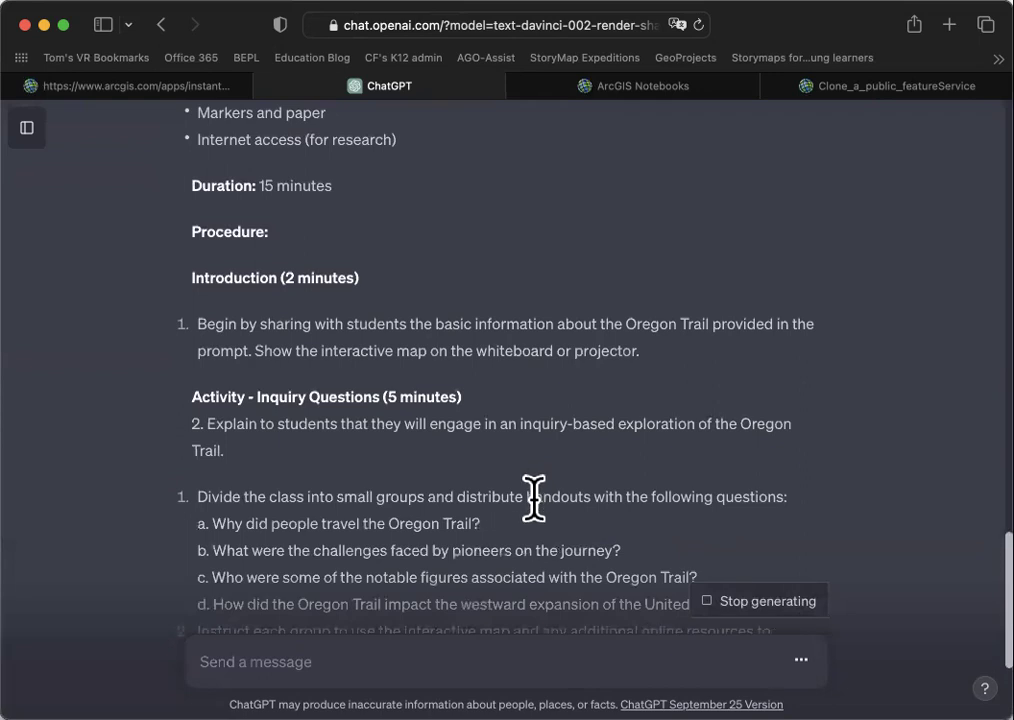
{"action": "scroll", "coordinate": [528, 492], "scroll_direction": "up", "scroll_amount": 5}
{"action": "scroll", "coordinate": [525, 495], "scroll_direction": "up", "scroll_amount": 6}
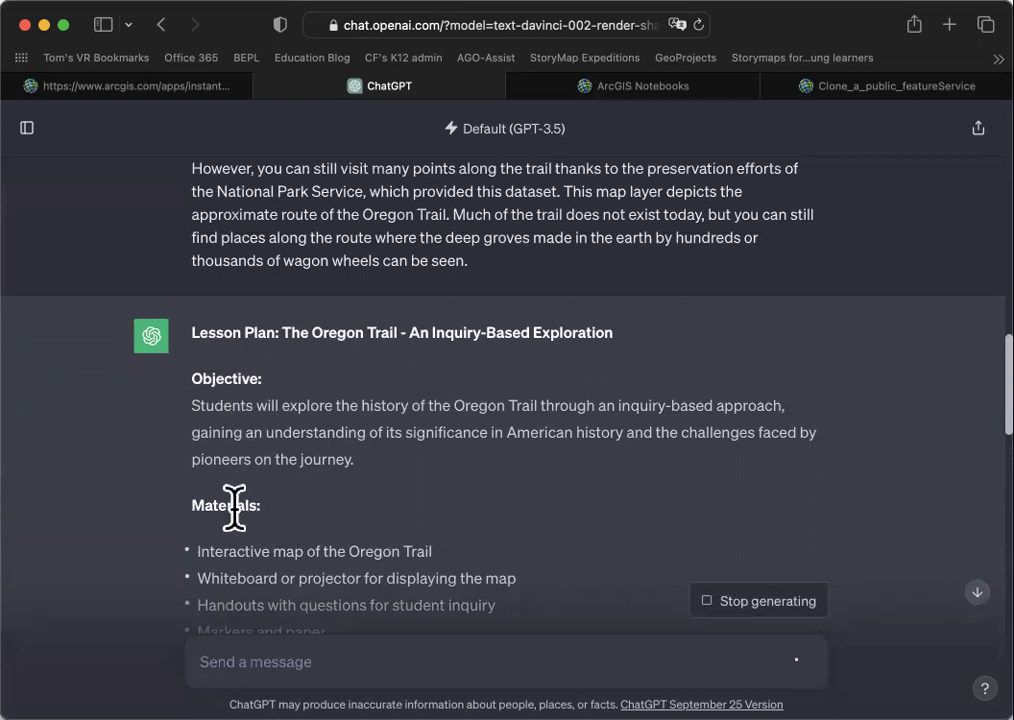
{"action": "scroll", "coordinate": [234, 508], "scroll_direction": "down", "scroll_amount": 5}
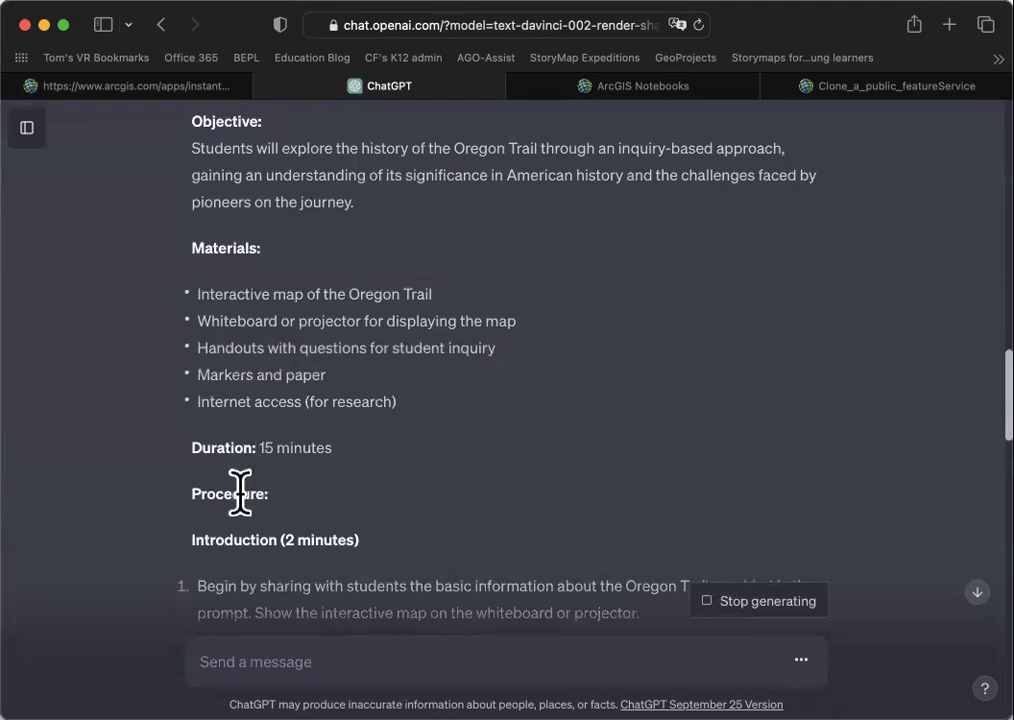
{"action": "scroll", "coordinate": [246, 520], "scroll_direction": "down", "scroll_amount": 2}
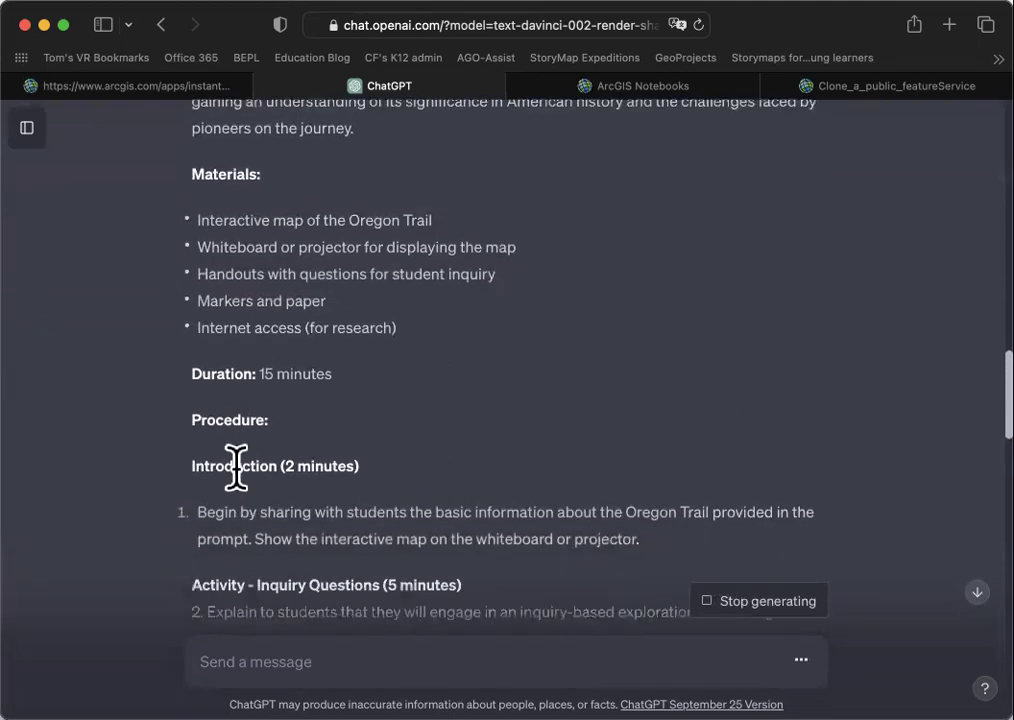
{"action": "scroll", "coordinate": [276, 478], "scroll_direction": "down", "scroll_amount": 4}
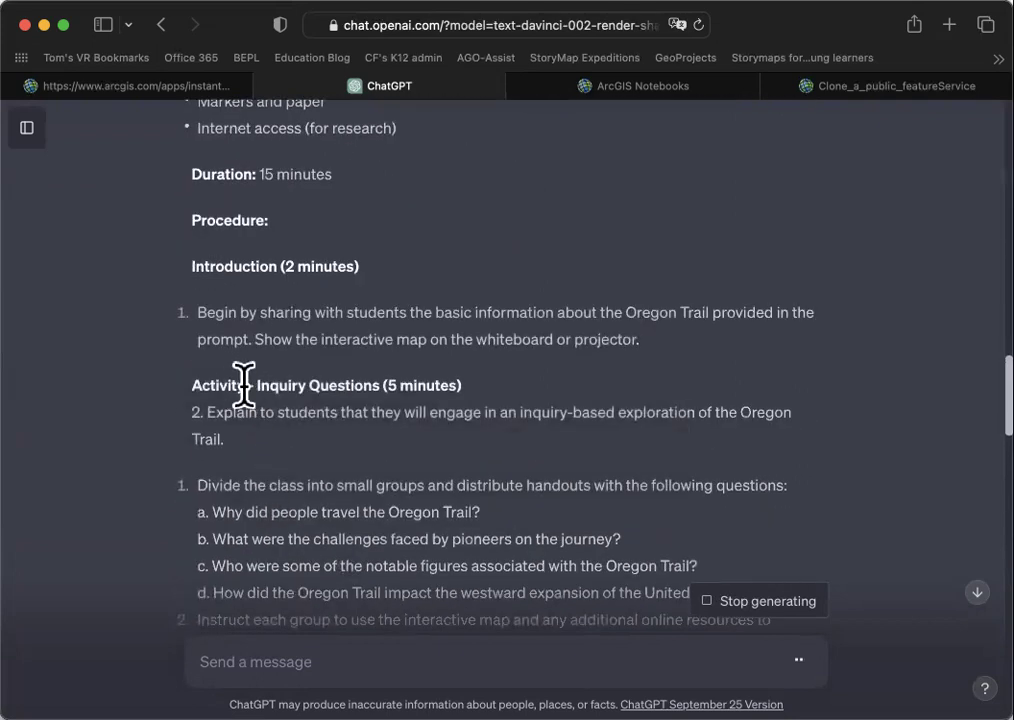
{"action": "scroll", "coordinate": [300, 395], "scroll_direction": "down", "scroll_amount": 3}
{"action": "scroll", "coordinate": [303, 400], "scroll_direction": "down", "scroll_amount": 5}
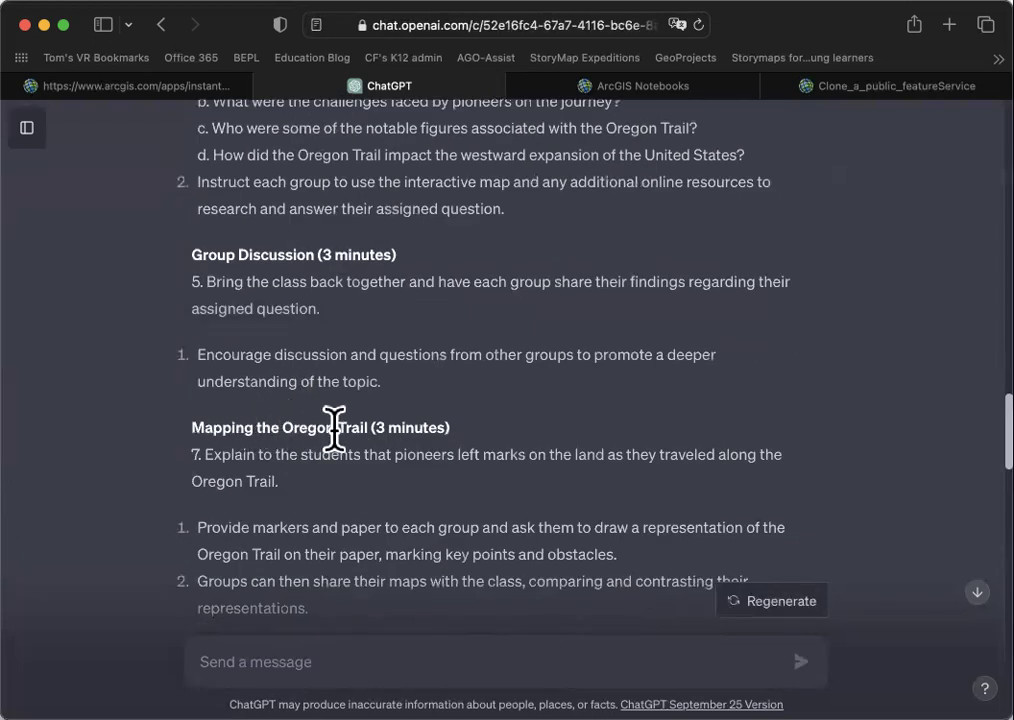
{"action": "scroll", "coordinate": [340, 425], "scroll_direction": "down", "scroll_amount": 1}
{"action": "scroll", "coordinate": [398, 420], "scroll_direction": "down", "scroll_amount": 4}
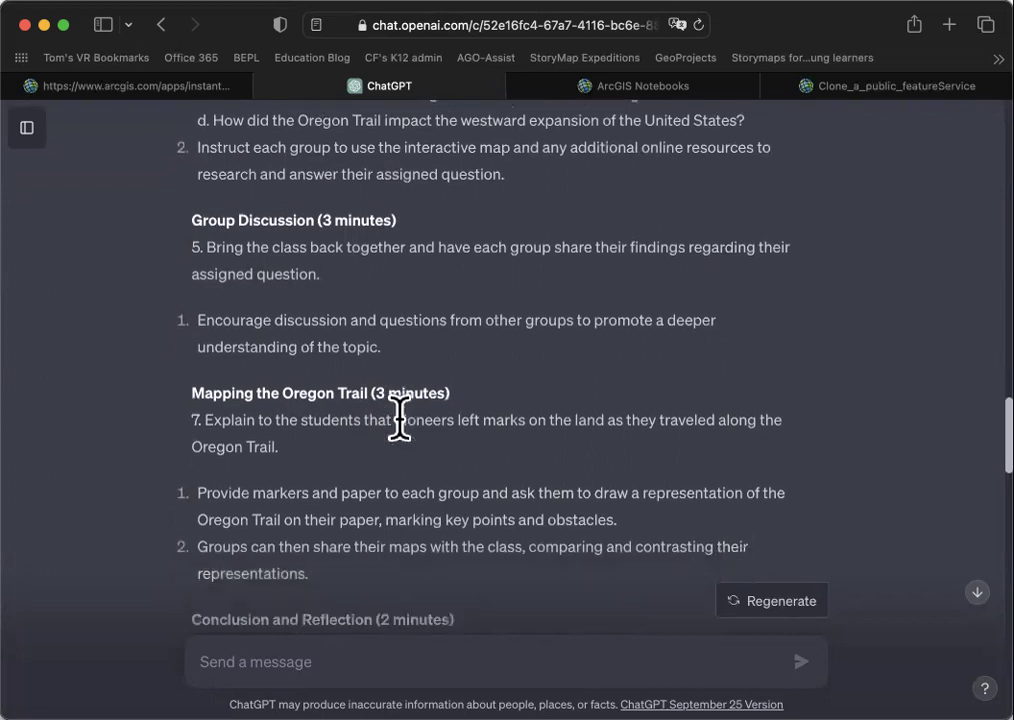
{"action": "scroll", "coordinate": [362, 455], "scroll_direction": "down", "scroll_amount": 2}
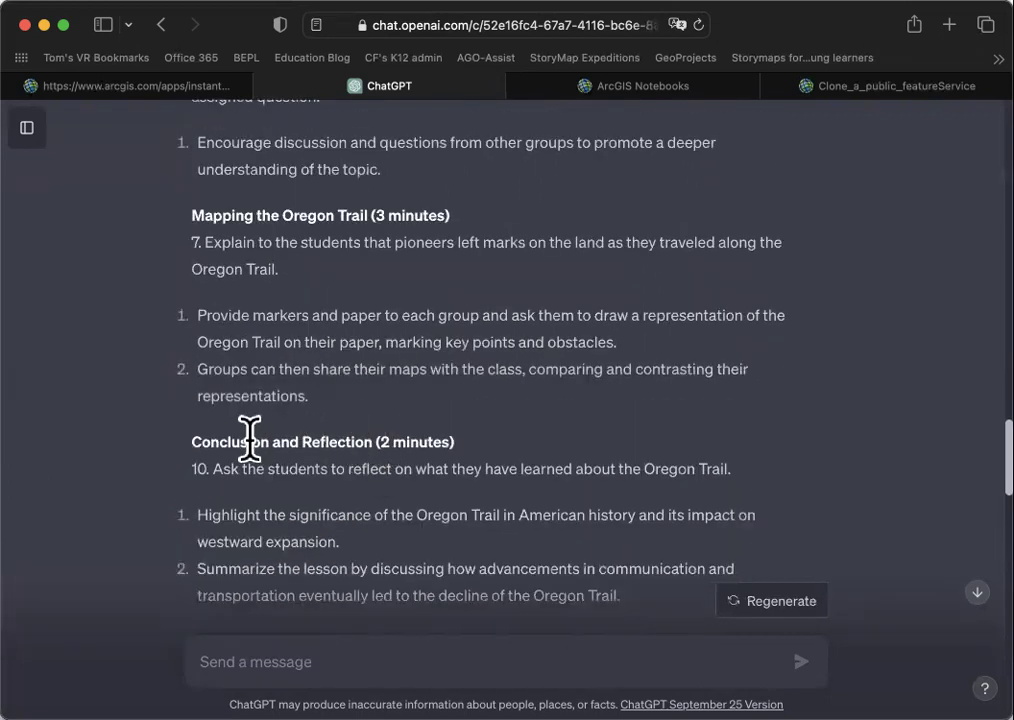
{"action": "scroll", "coordinate": [303, 440], "scroll_direction": "down", "scroll_amount": 4}
{"action": "scroll", "coordinate": [310, 448], "scroll_direction": "down", "scroll_amount": 2}
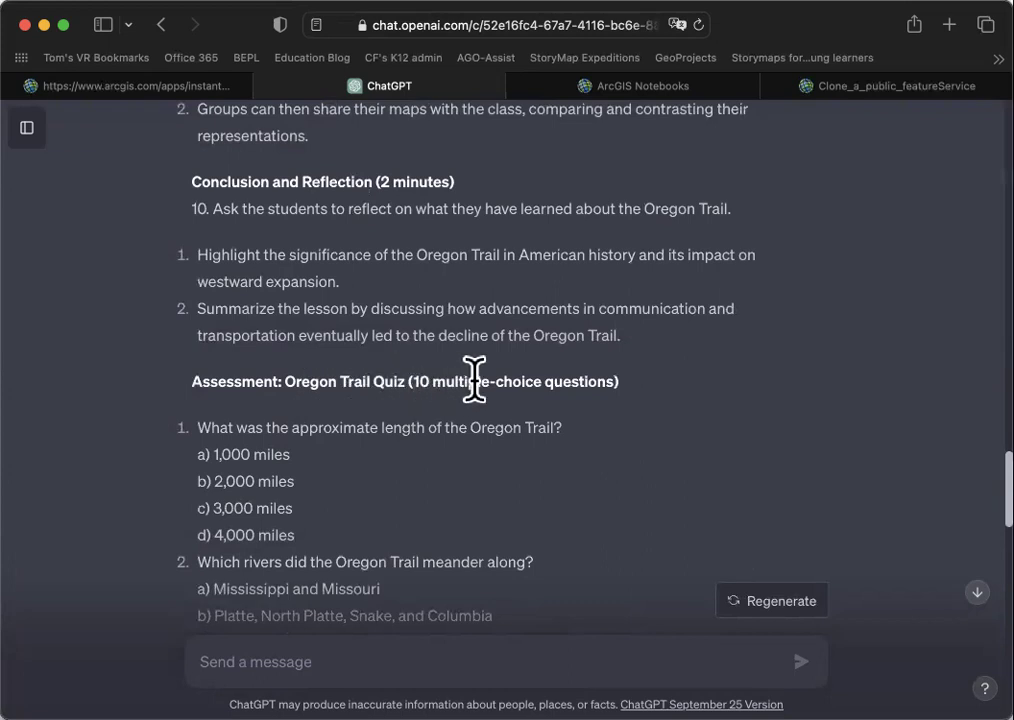
{"action": "scroll", "coordinate": [495, 400], "scroll_direction": "down", "scroll_amount": 3}
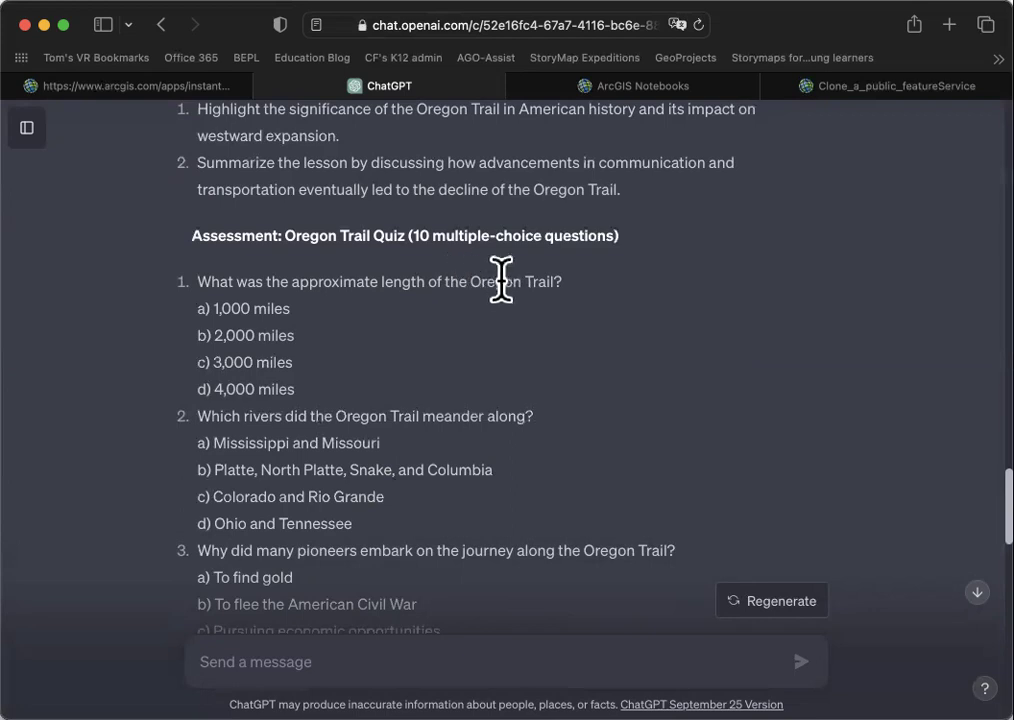
{"action": "scroll", "coordinate": [310, 360], "scroll_direction": "down", "scroll_amount": 8}
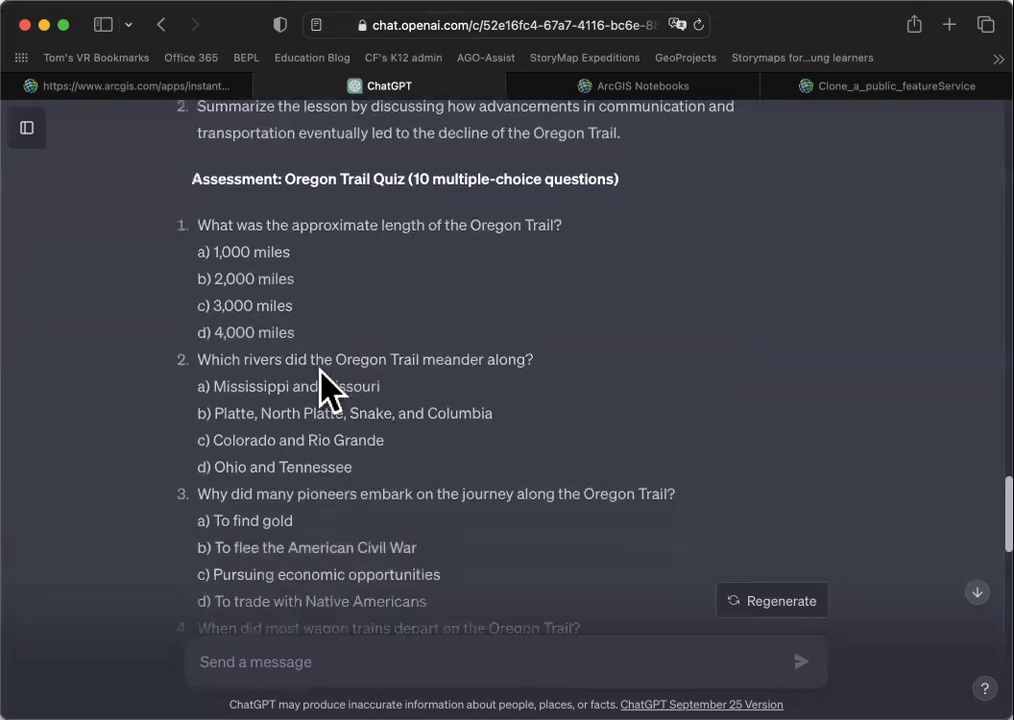
{"action": "scroll", "coordinate": [336, 390], "scroll_direction": "down", "scroll_amount": 8}
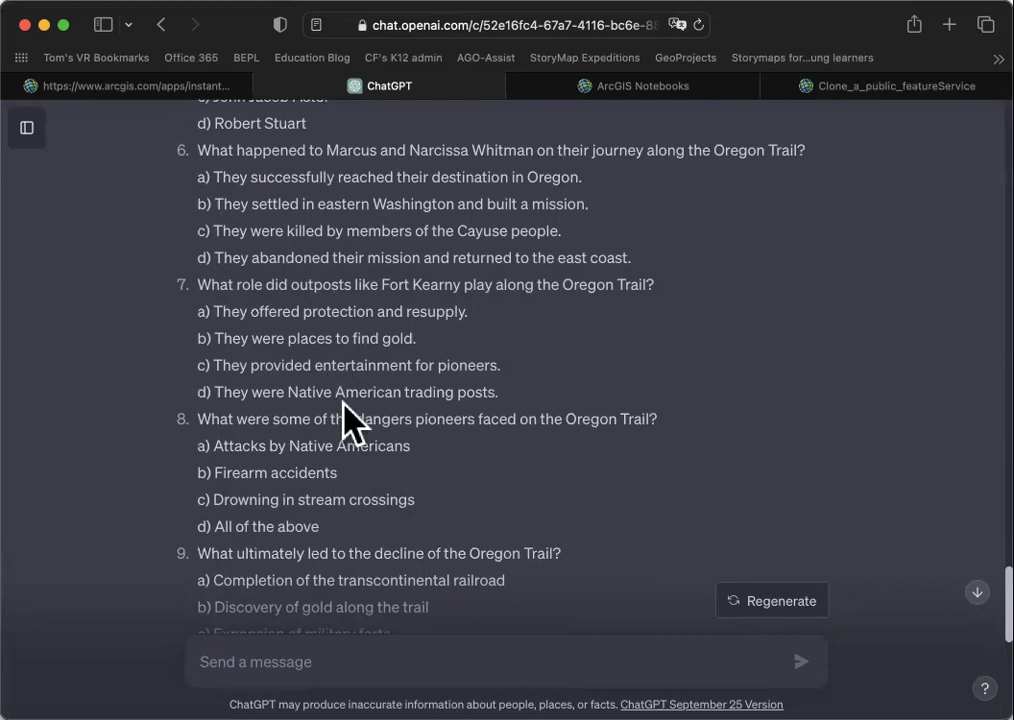
{"action": "scroll", "coordinate": [344, 423], "scroll_direction": "down", "scroll_amount": 2}
{"action": "scroll", "coordinate": [345, 421], "scroll_direction": "down", "scroll_amount": 5}
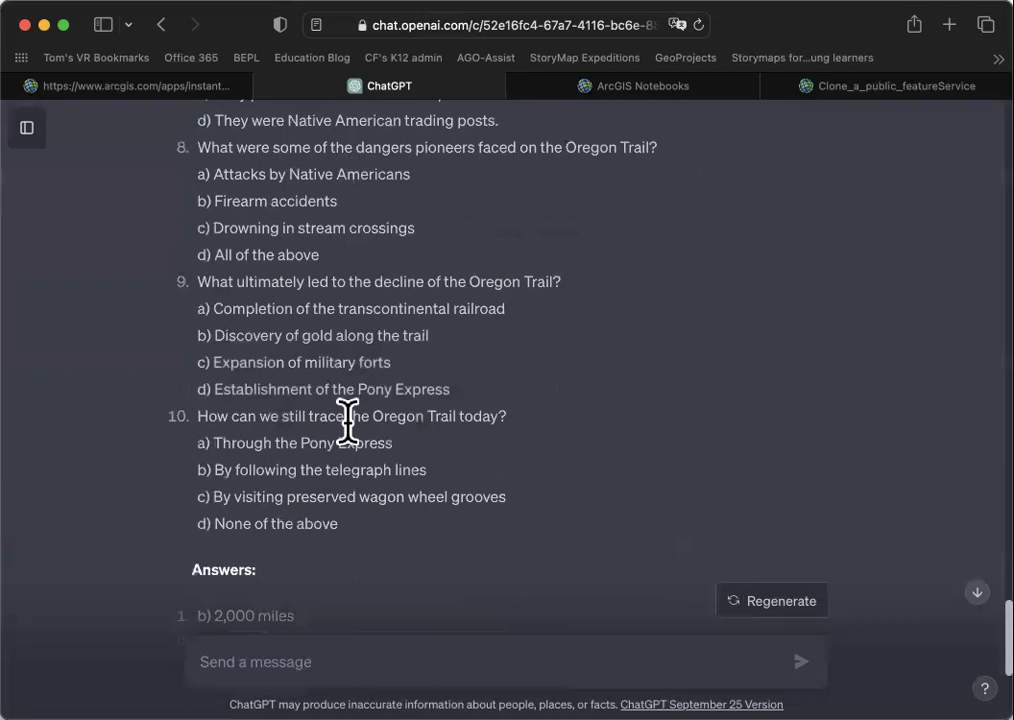
{"action": "scroll", "coordinate": [347, 420], "scroll_direction": "down", "scroll_amount": 4}
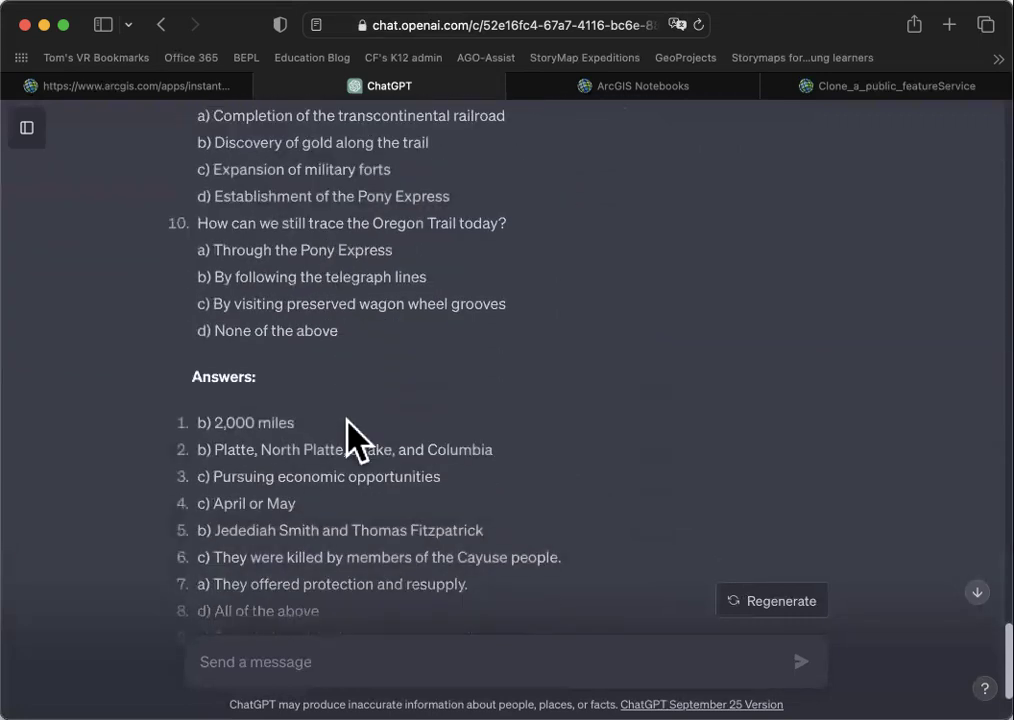
{"action": "scroll", "coordinate": [346, 423], "scroll_direction": "down", "scroll_amount": 1}
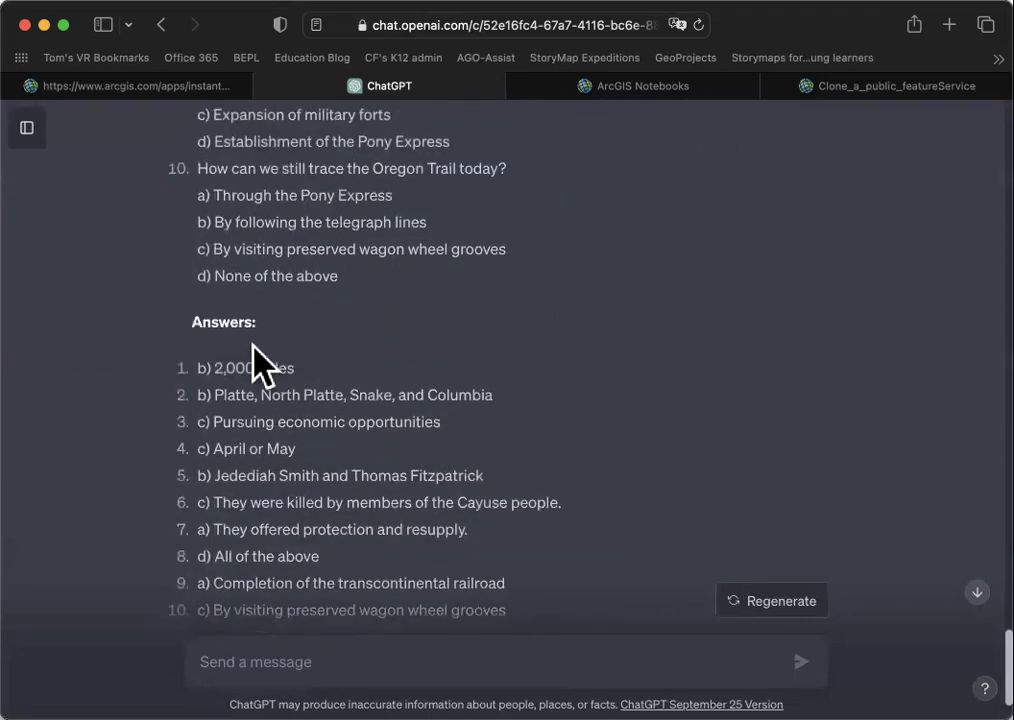
{"action": "scroll", "coordinate": [290, 390], "scroll_direction": "down", "scroll_amount": 2}
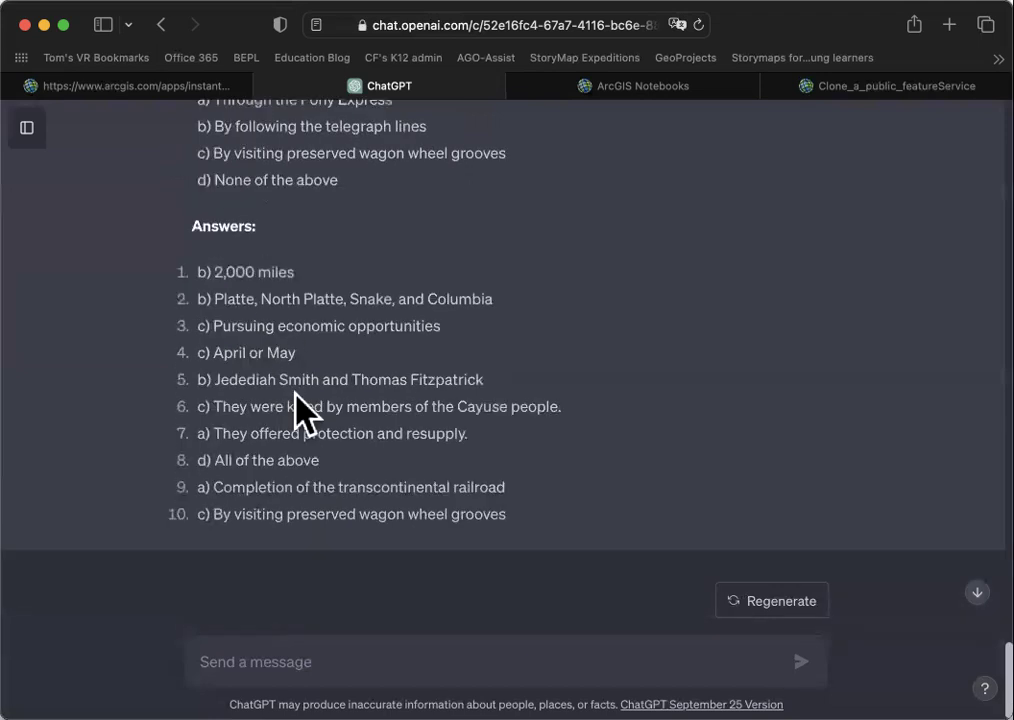
{"action": "scroll", "coordinate": [300, 400], "scroll_direction": "down", "scroll_amount": 1}
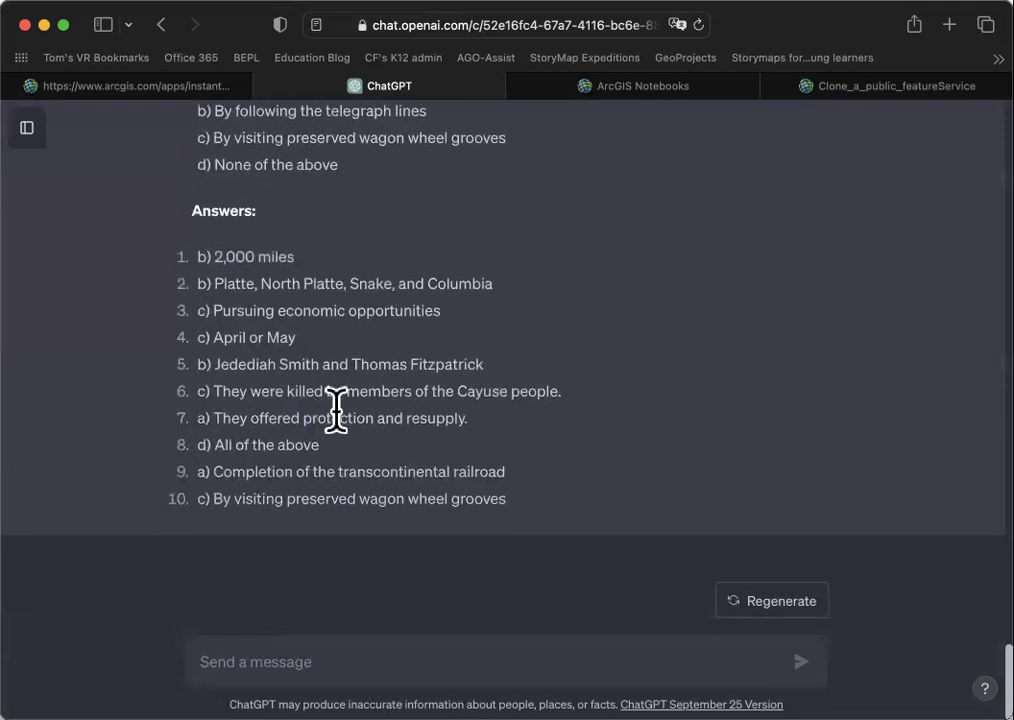